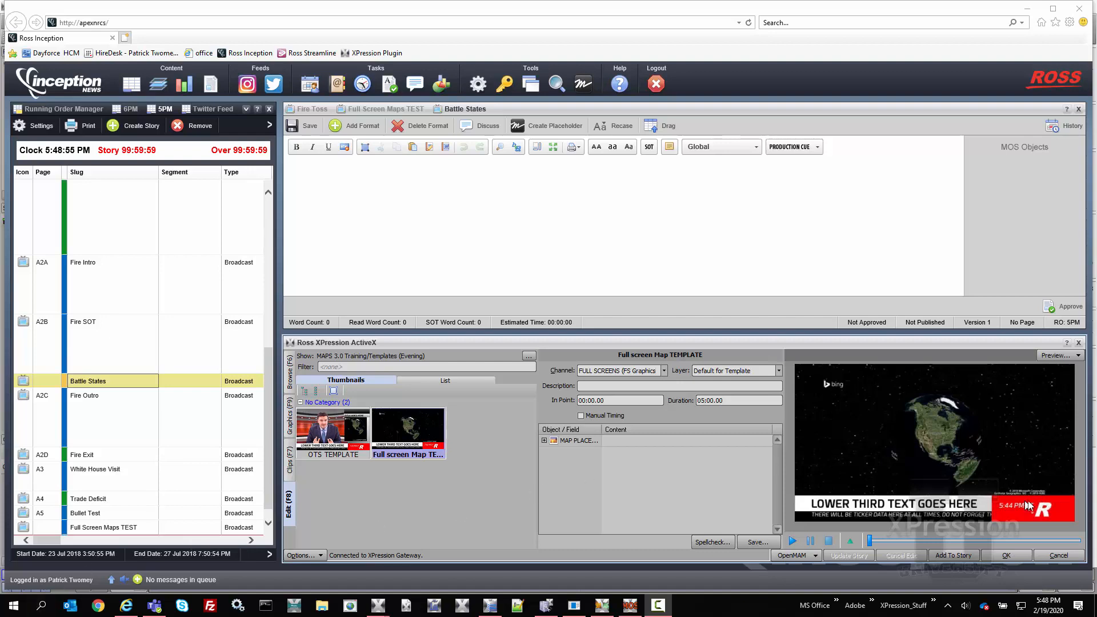
Launch the maps integration for the Battle States story and load the LLN USA National Election template from the LLN Maps group
{"action": "left_click", "coordinate": [791, 558]}
{"action": "left_click", "coordinate": [795, 527]}
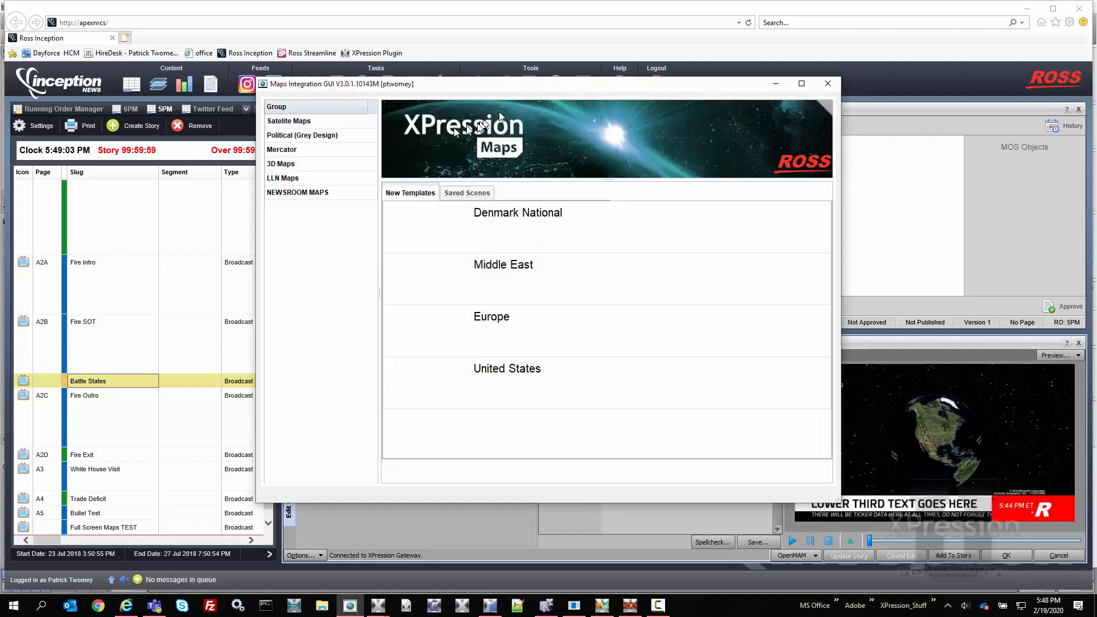
{"action": "left_click", "coordinate": [311, 179]}
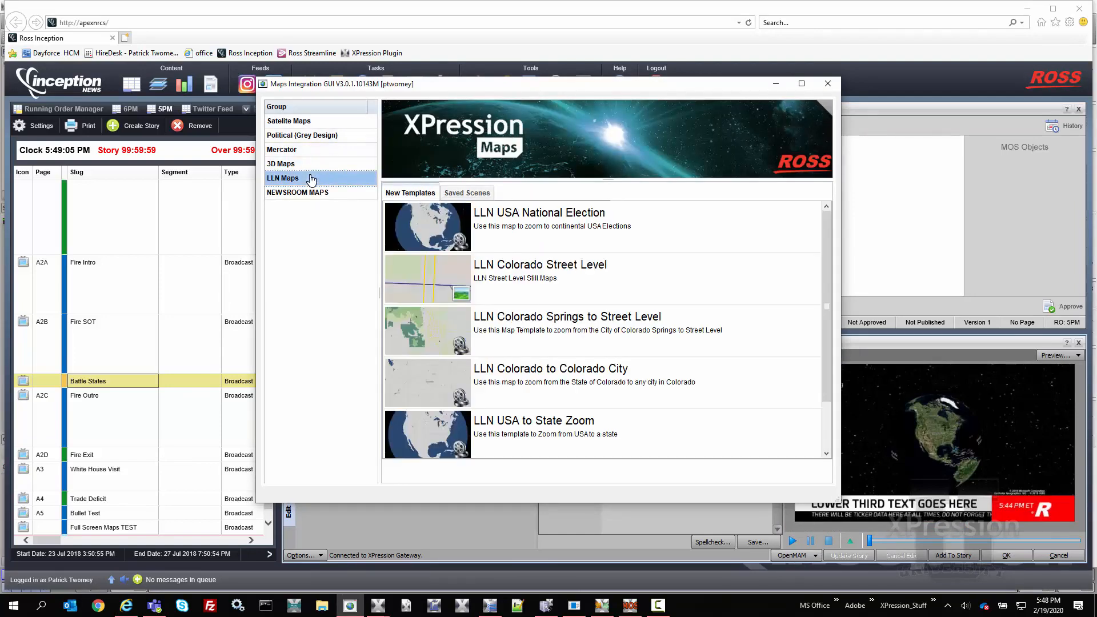
{"action": "double_click", "coordinate": [423, 220]}
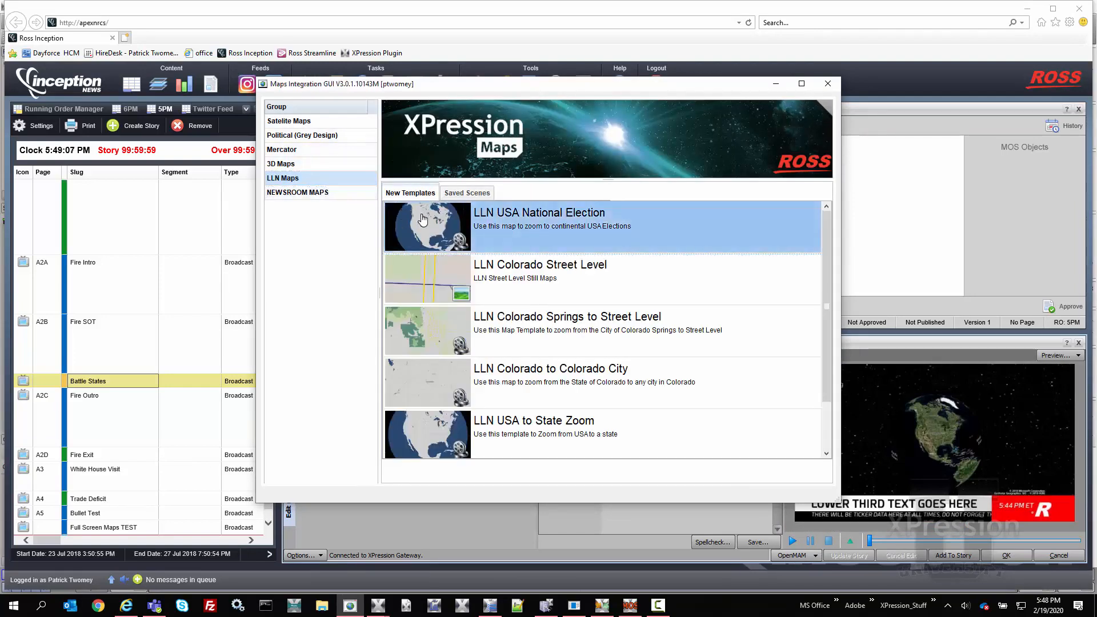
{"action": "left_click_drag", "start_coordinate": [519, 84], "coordinate": [510, 42]}
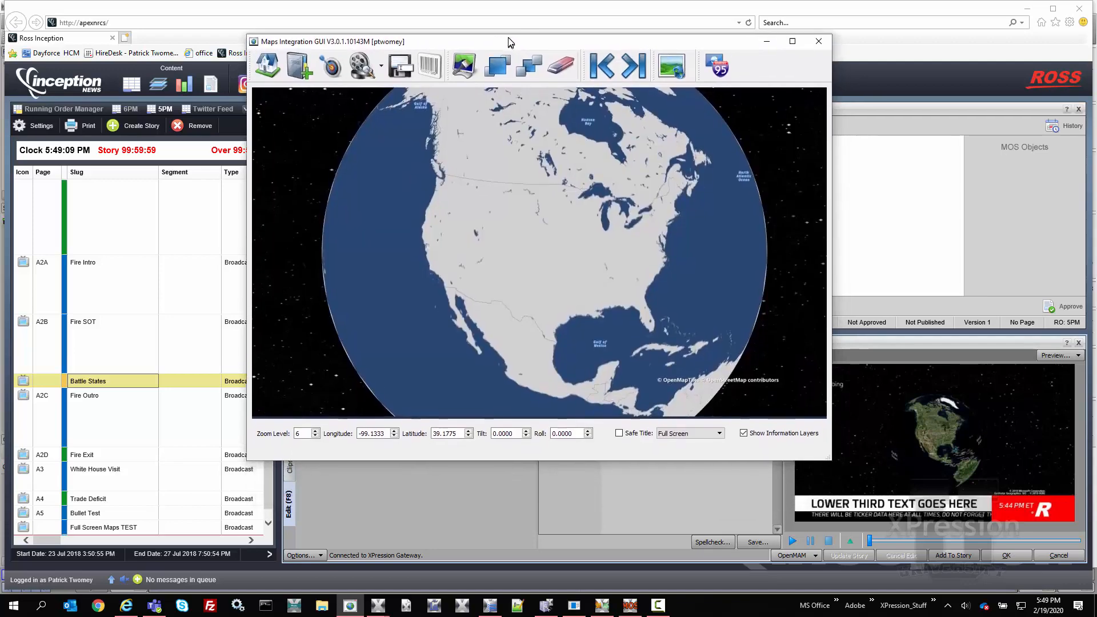
Search for the location Michigan in Add Labels and Shapes with Goto Result enabled
{"action": "left_click", "coordinate": [296, 69]}
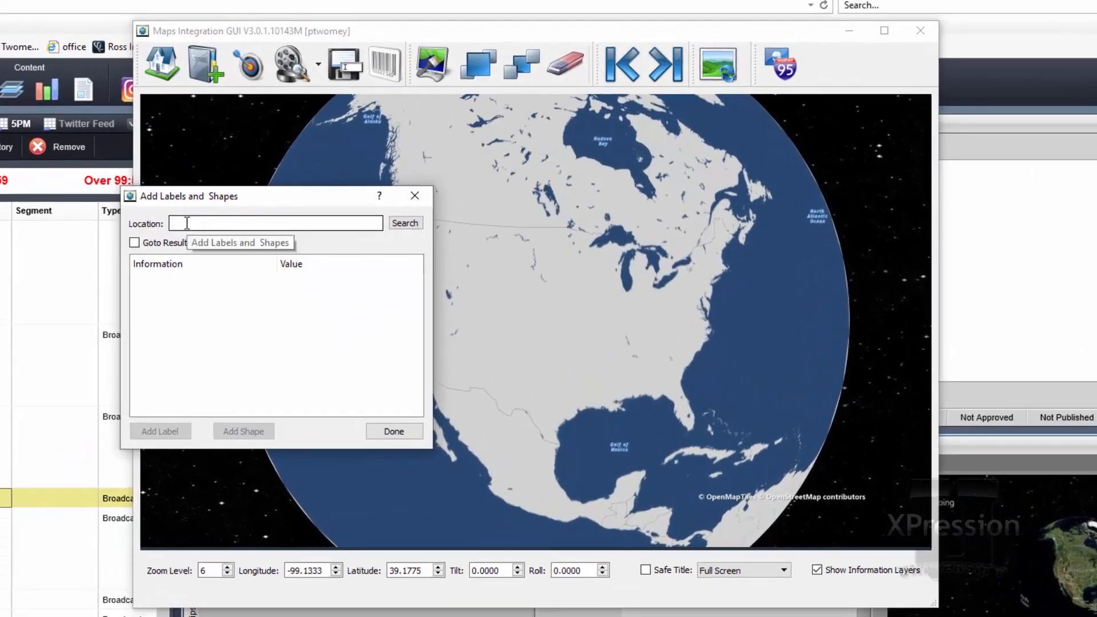
{"action": "left_click", "coordinate": [234, 226]}
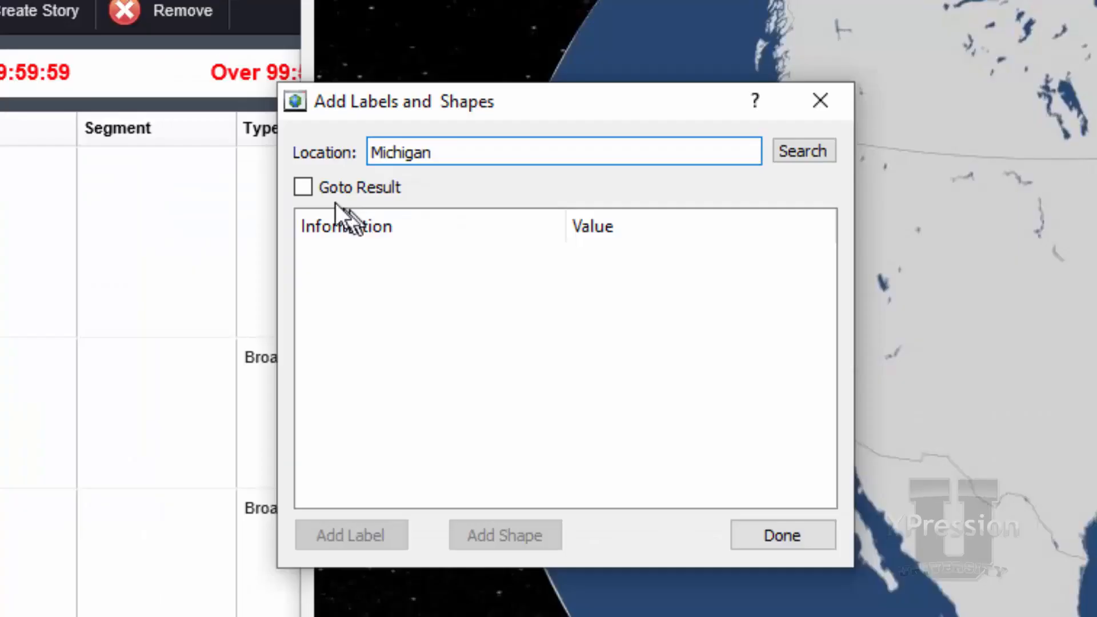
{"action": "left_click", "coordinate": [305, 190]}
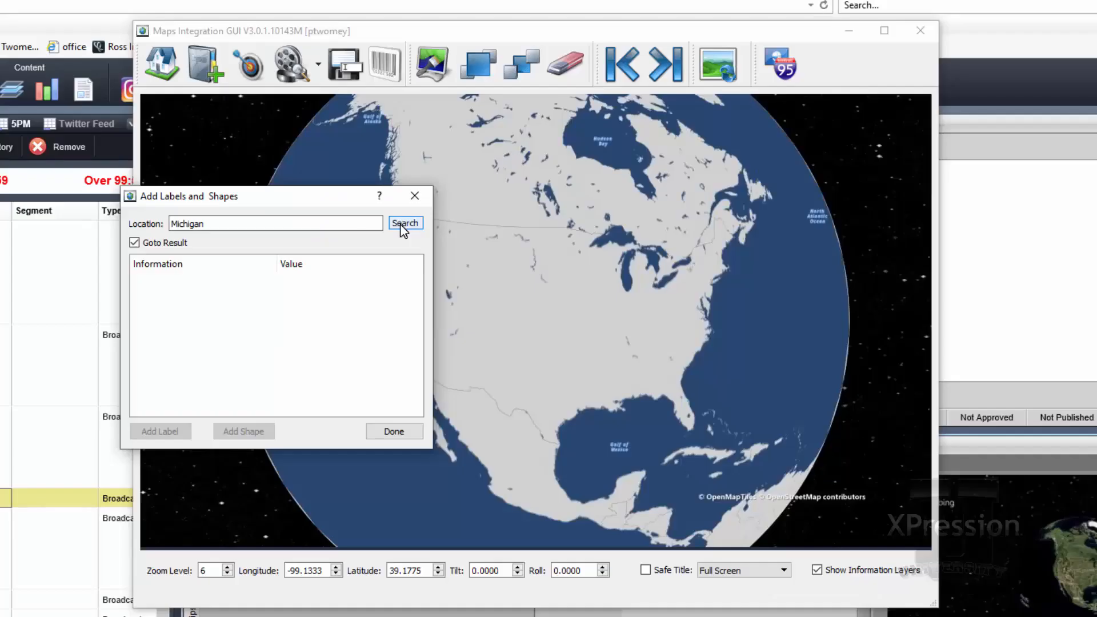
{"action": "left_click", "coordinate": [801, 152]}
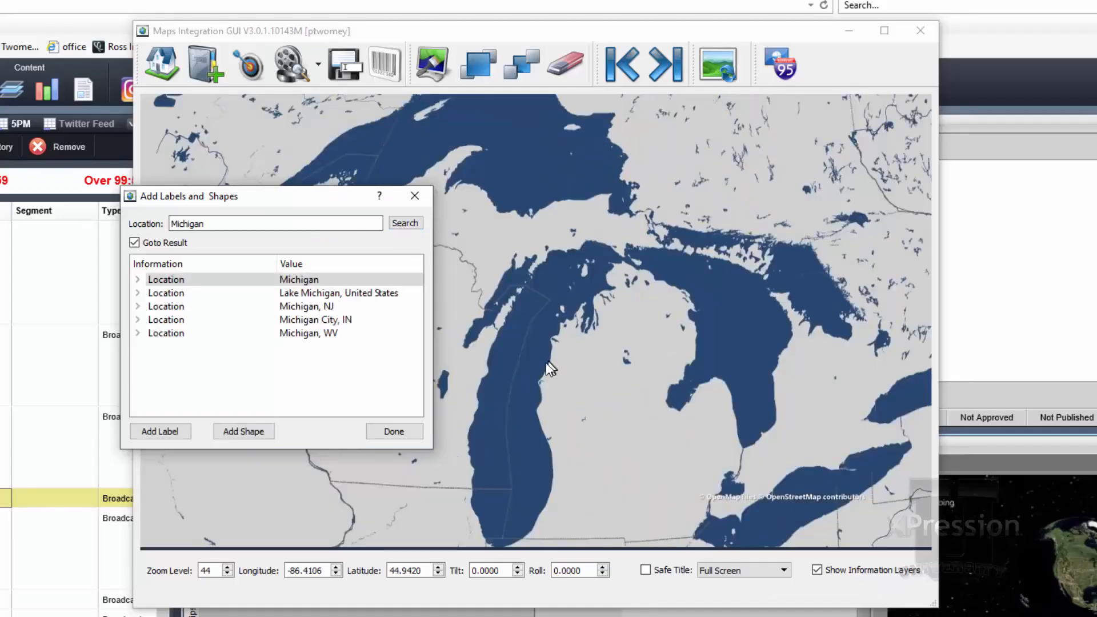
Enable the safe title guide as LLN Full Screen and frame the Great Lakes states within it
{"action": "scroll", "coordinate": [580, 385], "scroll_direction": "down", "scroll_amount": 4}
{"action": "left_click_drag", "start_coordinate": [598, 448], "coordinate": [617, 255]}
{"action": "scroll", "coordinate": [618, 260], "scroll_direction": "down", "scroll_amount": 6}
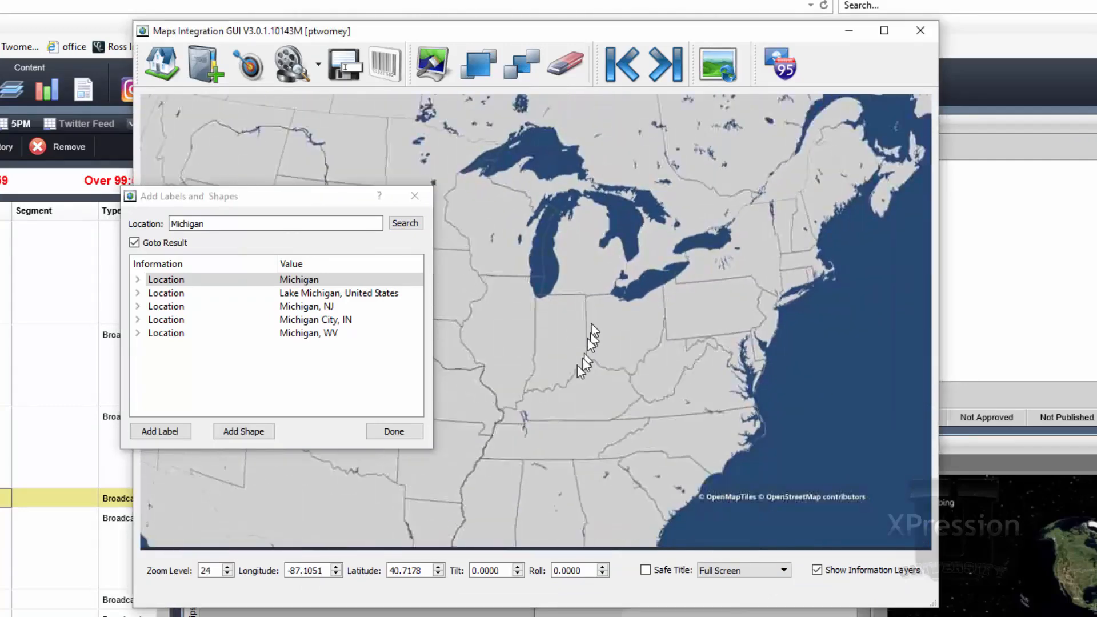
{"action": "scroll", "coordinate": [619, 409], "scroll_direction": "up", "scroll_amount": 3}
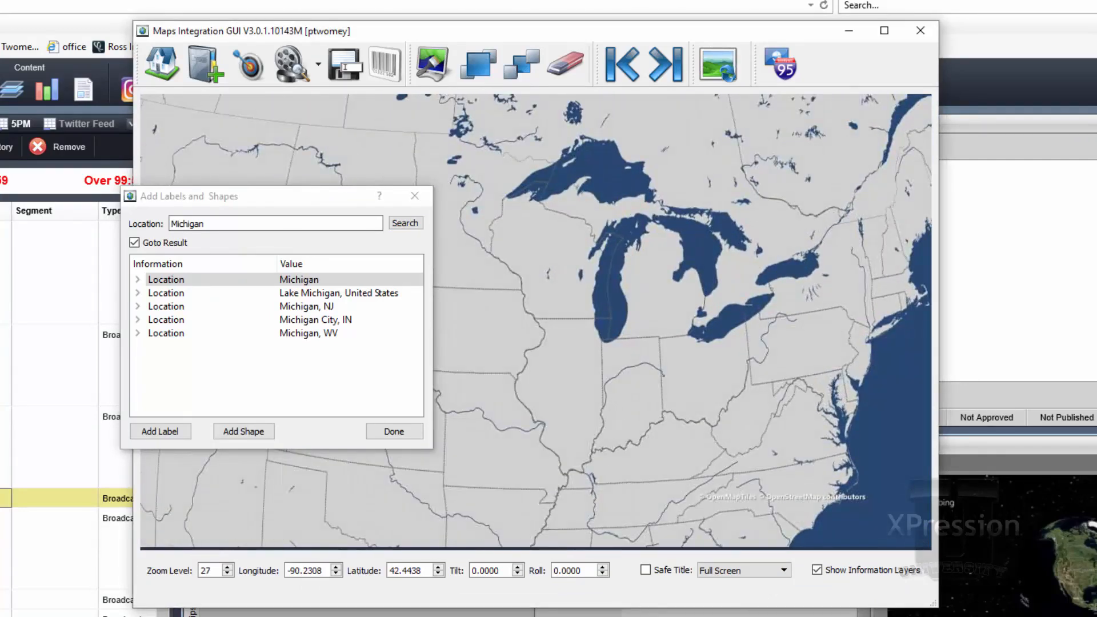
{"action": "left_click", "coordinate": [646, 570]}
{"action": "left_click", "coordinate": [725, 570]}
{"action": "left_click", "coordinate": [728, 604]}
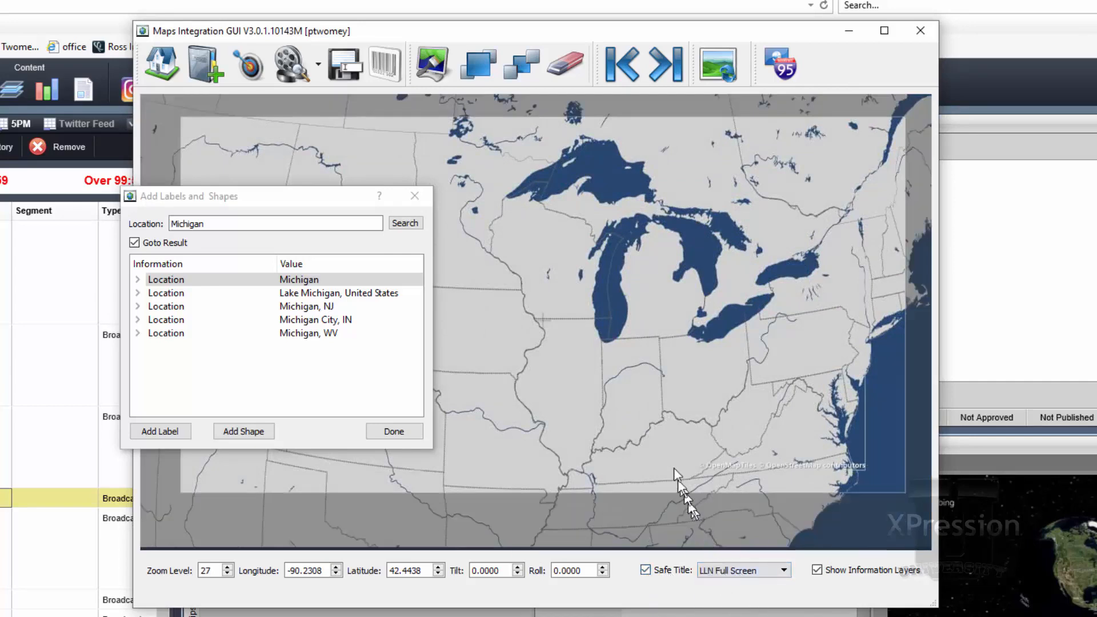
{"action": "left_click_drag", "start_coordinate": [660, 428], "coordinate": [620, 416]}
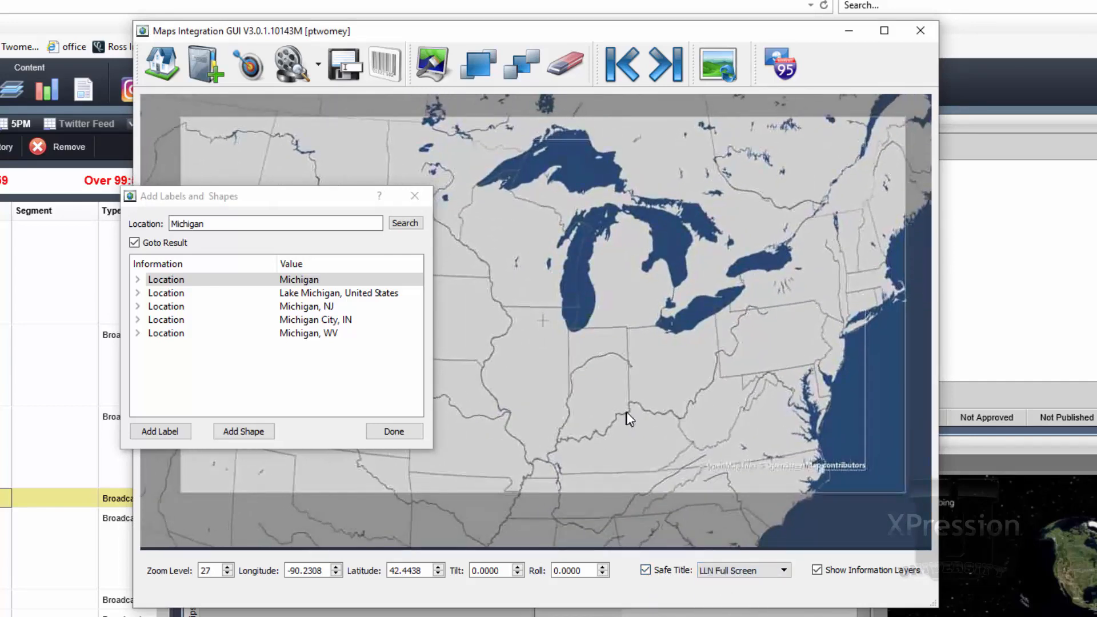
Add the Michigan state shape to the map in the Default style
{"action": "left_click", "coordinate": [234, 430]}
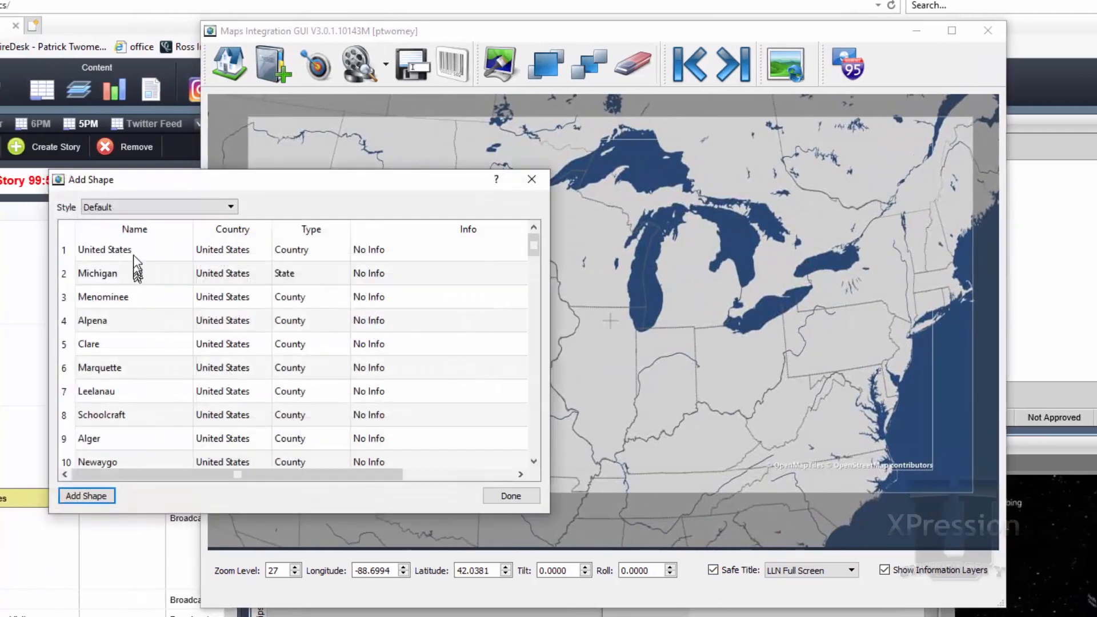
{"action": "left_click", "coordinate": [128, 273]}
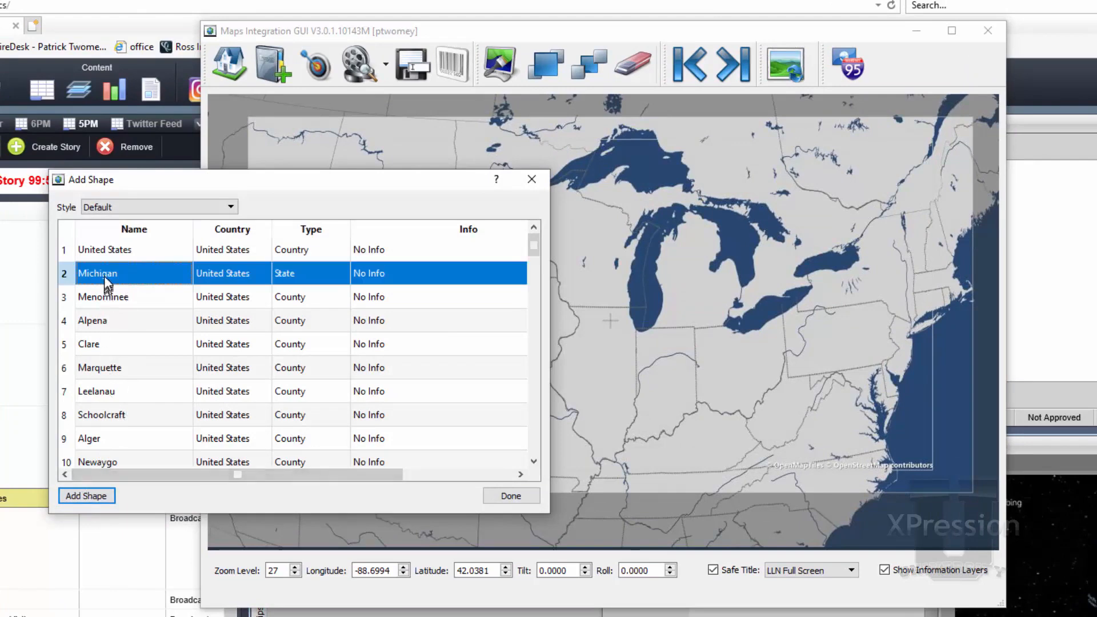
{"action": "left_click", "coordinate": [89, 501]}
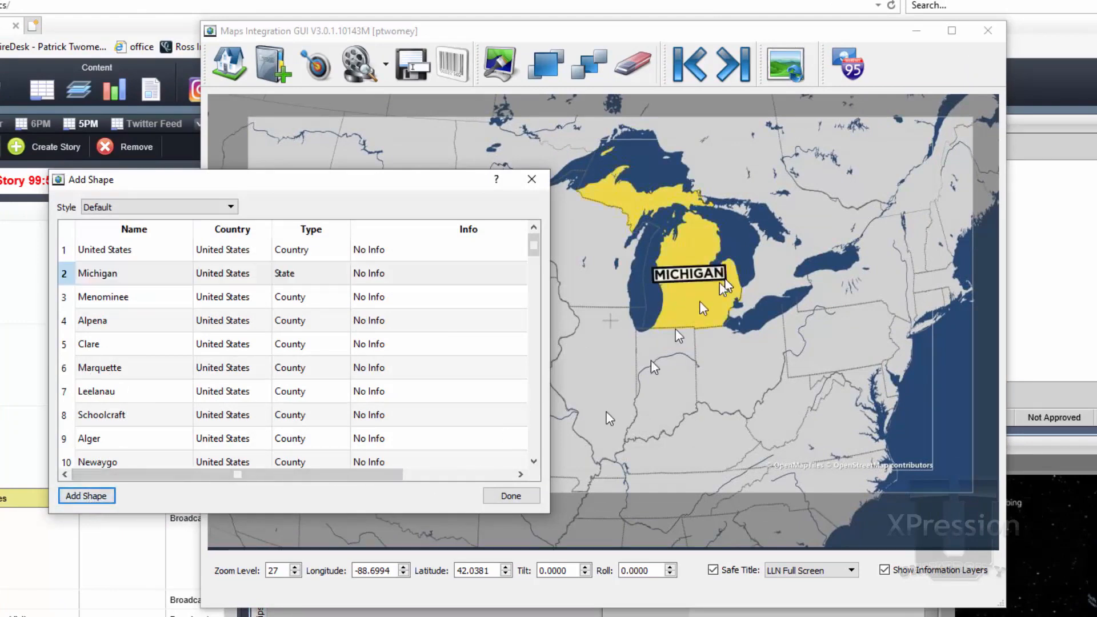
{"action": "left_click", "coordinate": [511, 496]}
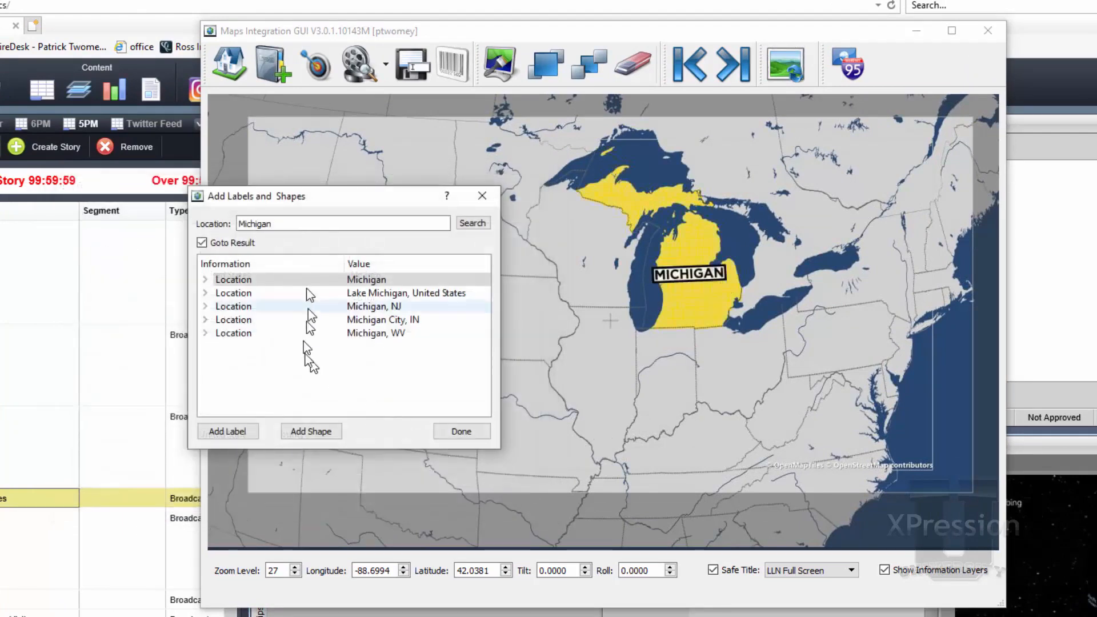
Search for Wisconsin with Goto Result disabled and add its state shape in the Default style
{"action": "double_click", "coordinate": [249, 224]}
{"action": "type", "text": "W"}
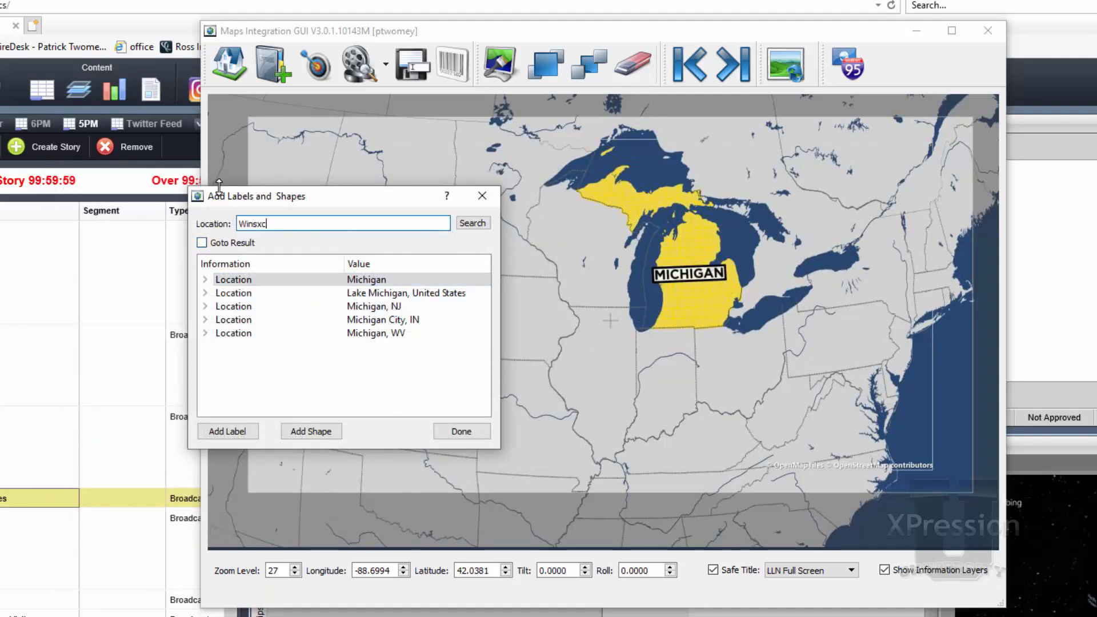
{"action": "type", "text": "isconsin"}
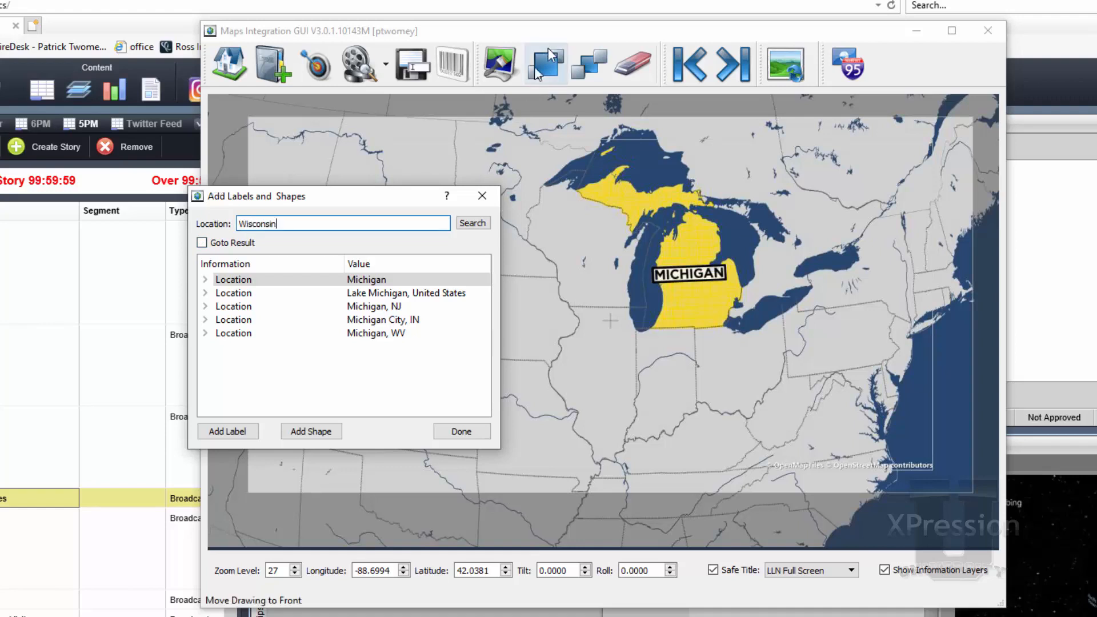
{"action": "left_click", "coordinate": [469, 223]}
{"action": "left_click", "coordinate": [248, 279]}
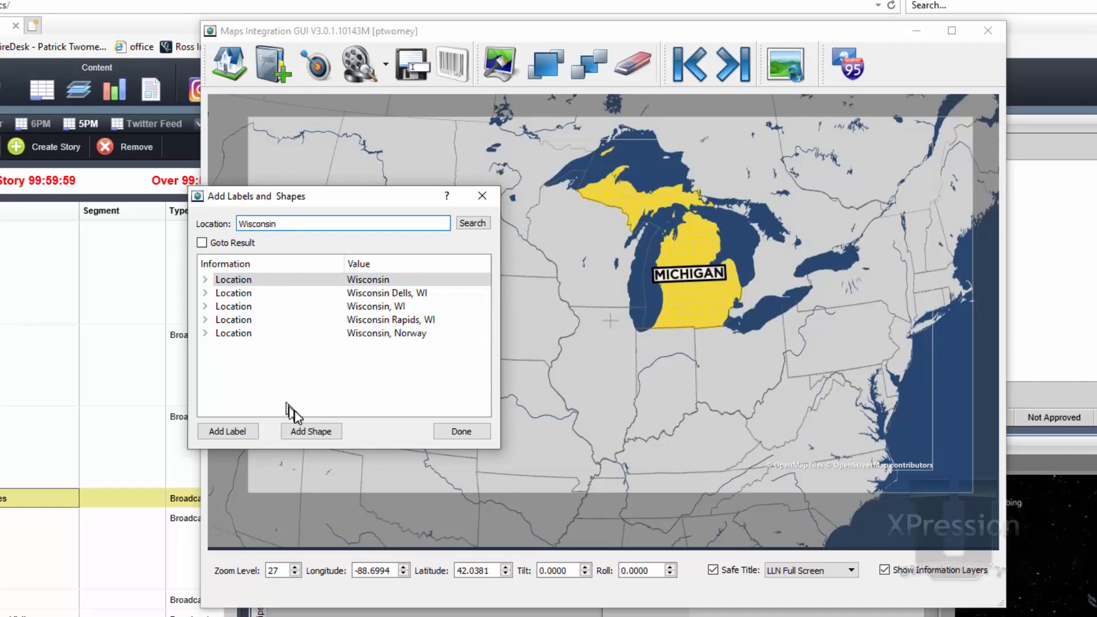
{"action": "left_click", "coordinate": [304, 436]}
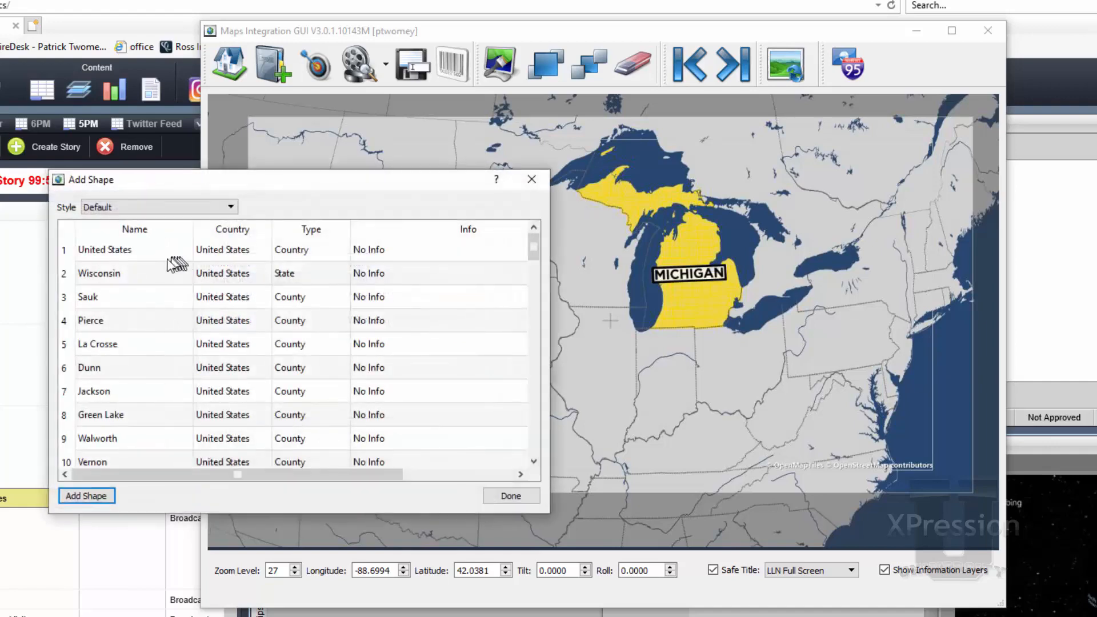
{"action": "left_click", "coordinate": [161, 273]}
{"action": "left_click", "coordinate": [86, 495]}
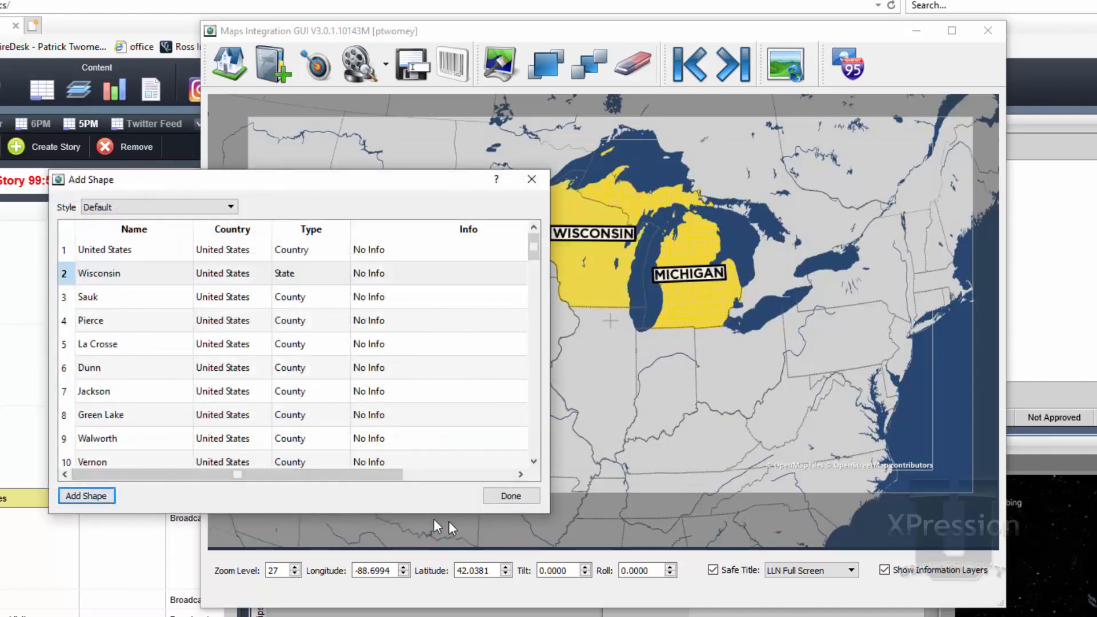
{"action": "left_click", "coordinate": [511, 496]}
Search for Illinois and add its state shape to the map in the Default style
{"action": "double_click", "coordinate": [299, 223]}
{"action": "type", "text": "Illinois"}
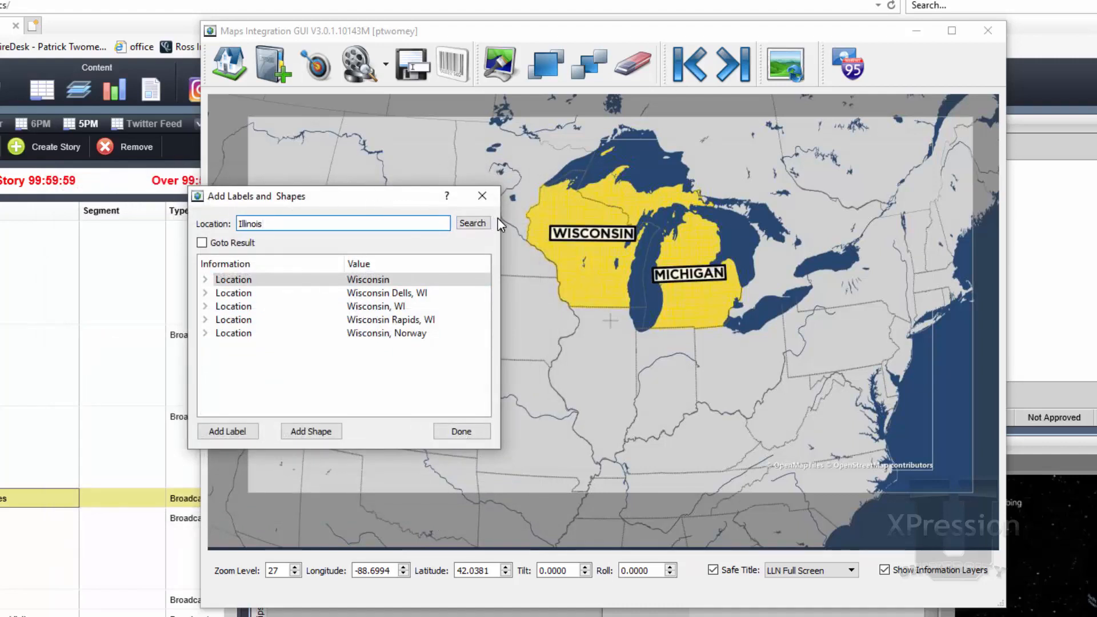
{"action": "left_click", "coordinate": [482, 226]}
{"action": "left_click", "coordinate": [312, 280]}
{"action": "left_click", "coordinate": [291, 434]}
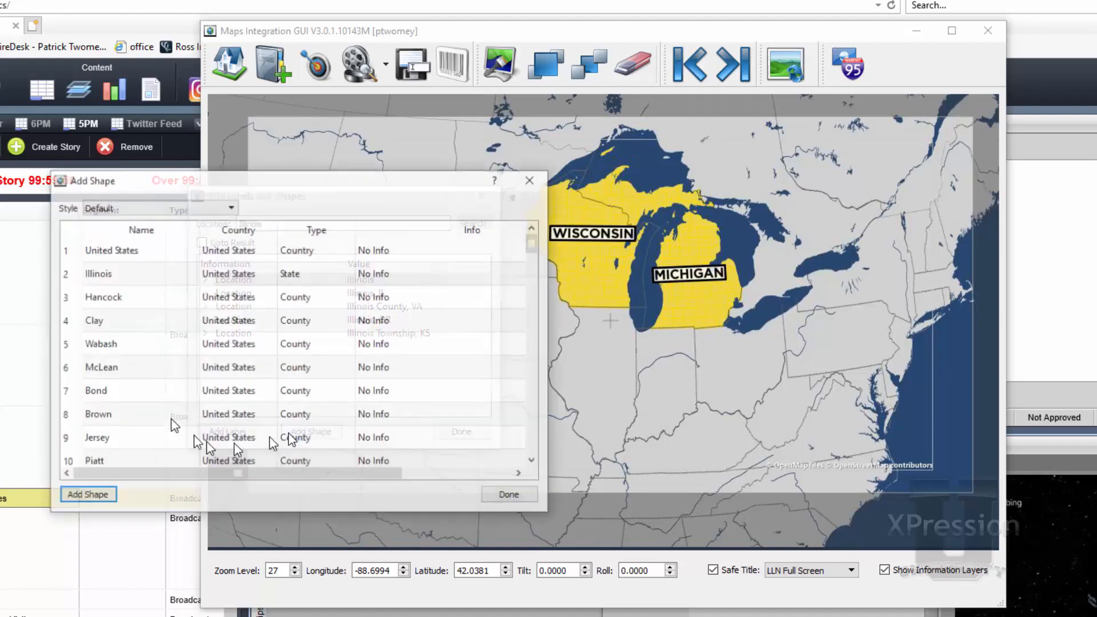
{"action": "left_click", "coordinate": [108, 273]}
{"action": "left_click", "coordinate": [91, 495]}
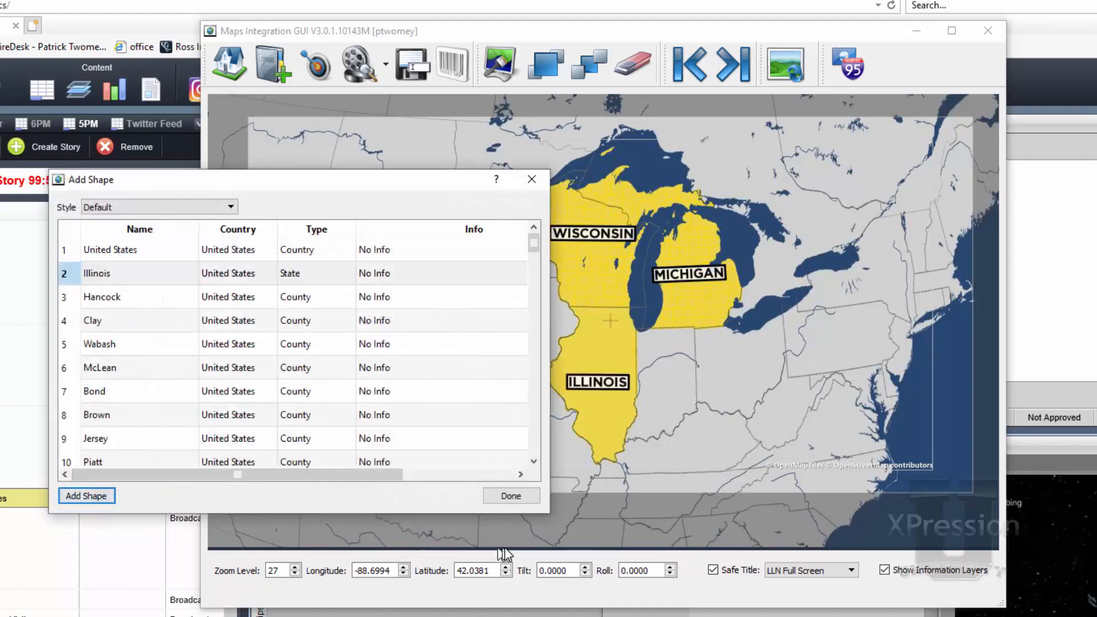
{"action": "left_click", "coordinate": [512, 496]}
Search for Indiana and add its state shape to the map in the Default style
{"action": "double_click", "coordinate": [286, 223]}
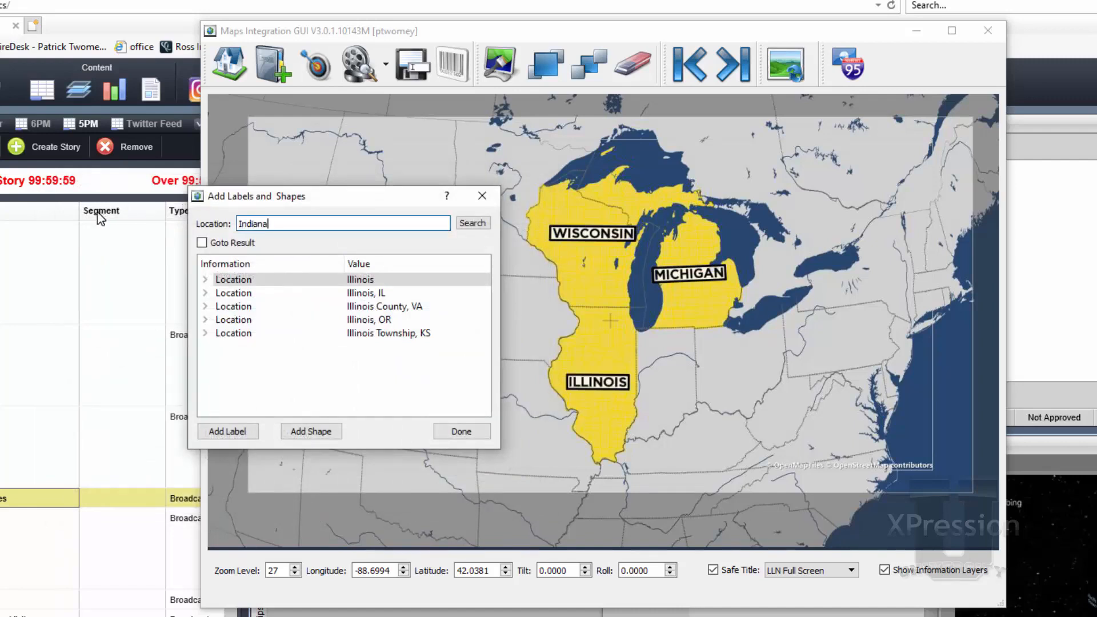
{"action": "left_click", "coordinate": [471, 223]}
{"action": "left_click", "coordinate": [308, 431]}
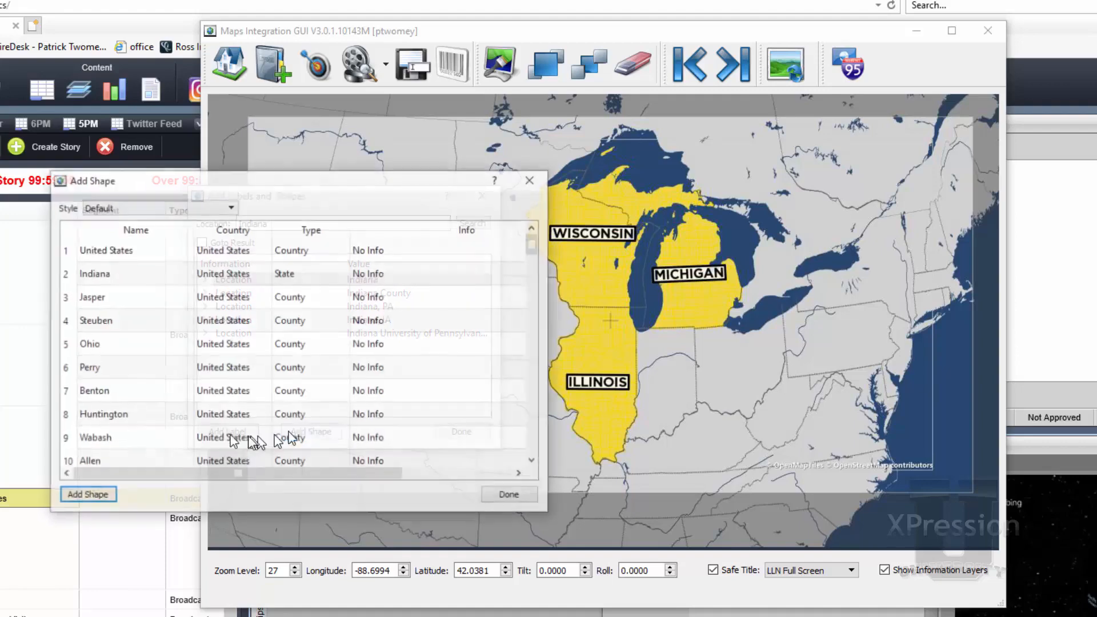
{"action": "left_click", "coordinate": [117, 274]}
{"action": "left_click", "coordinate": [95, 498]}
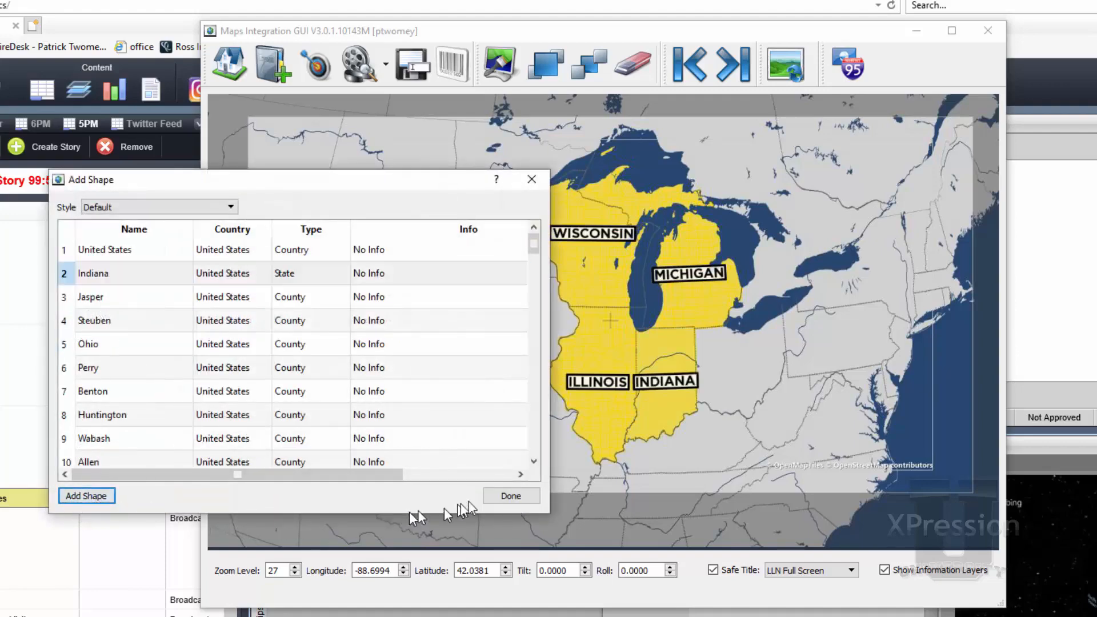
{"action": "left_click", "coordinate": [508, 496]}
Search for Ohio, add its state shape in the Default style, and finish adding labels and shapes
{"action": "double_click", "coordinate": [320, 223]}
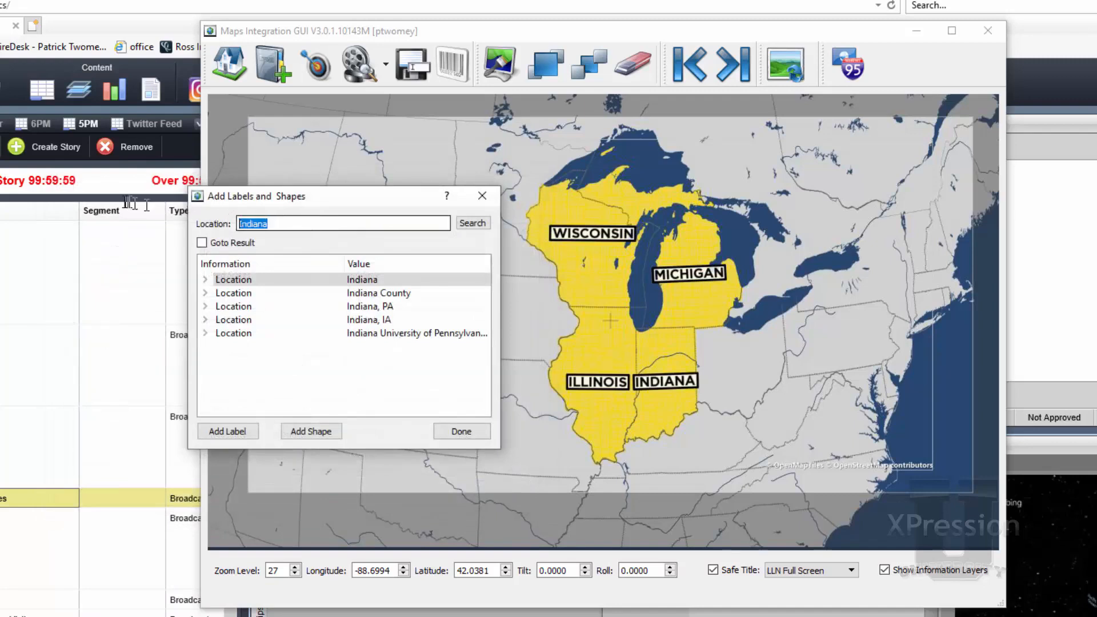
{"action": "type", "text": "Ohg"}
{"action": "key", "text": "BackSpace"}
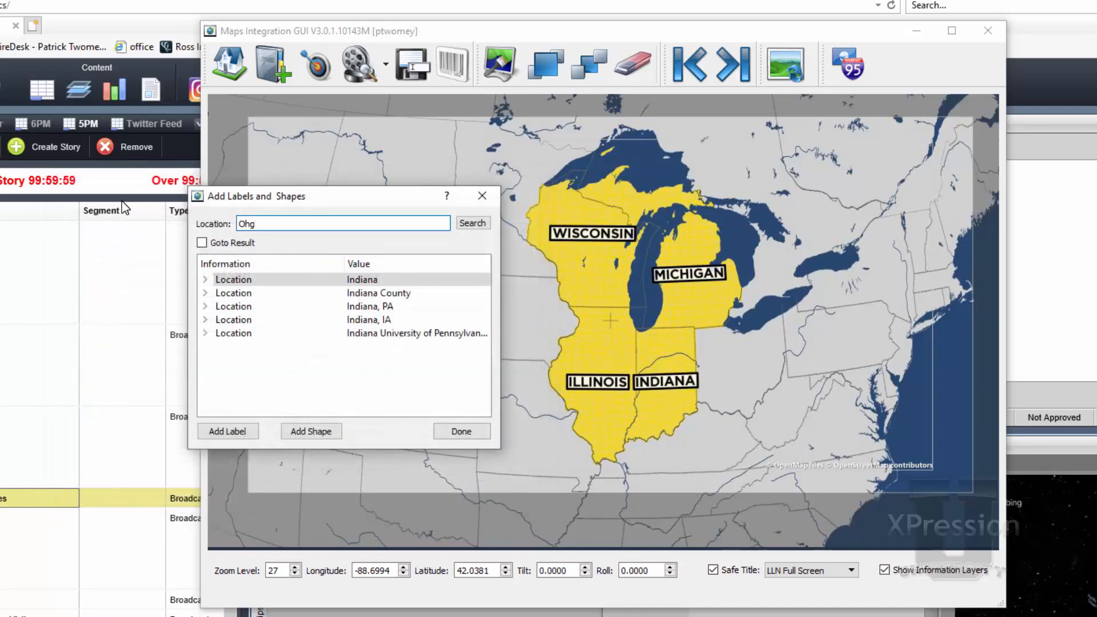
{"action": "type", "text": "io"}
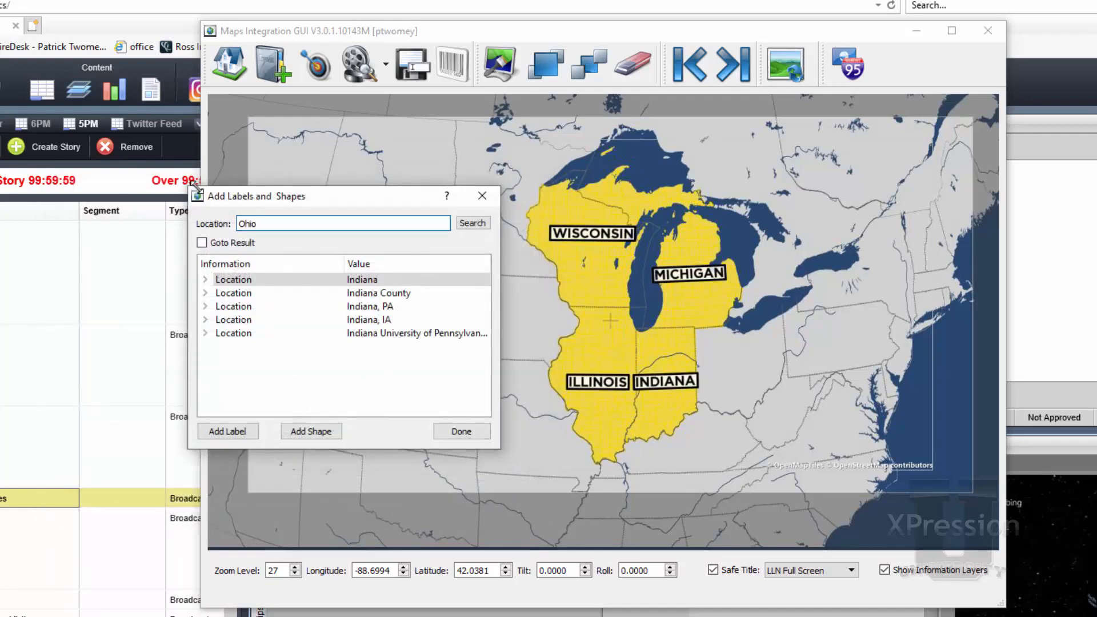
{"action": "left_click", "coordinate": [473, 223]}
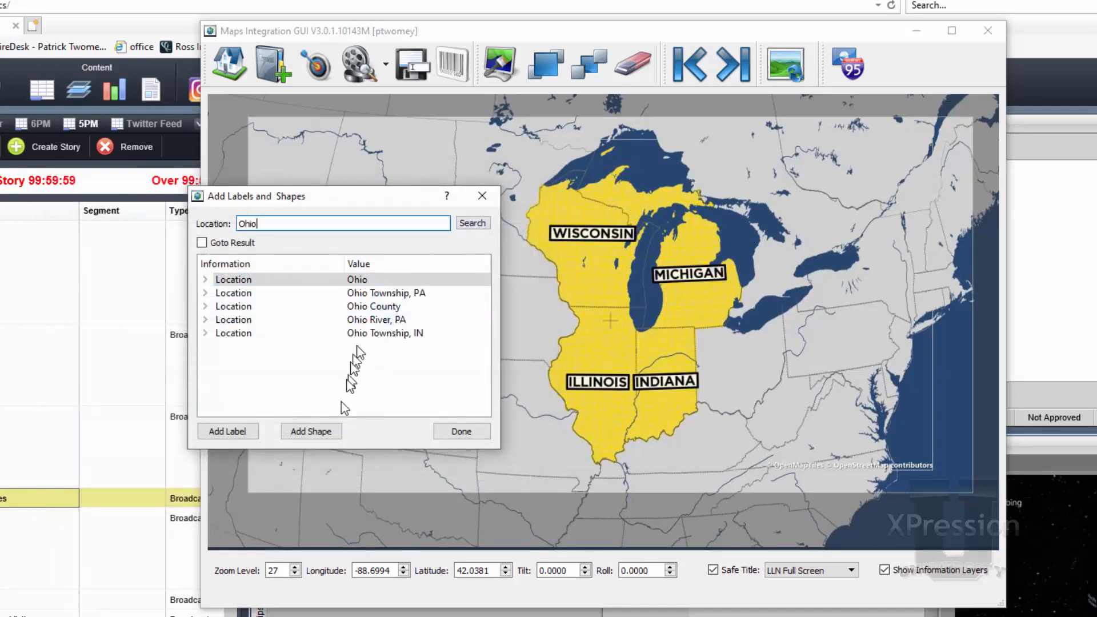
{"action": "left_click", "coordinate": [317, 431]}
{"action": "left_click", "coordinate": [125, 274]}
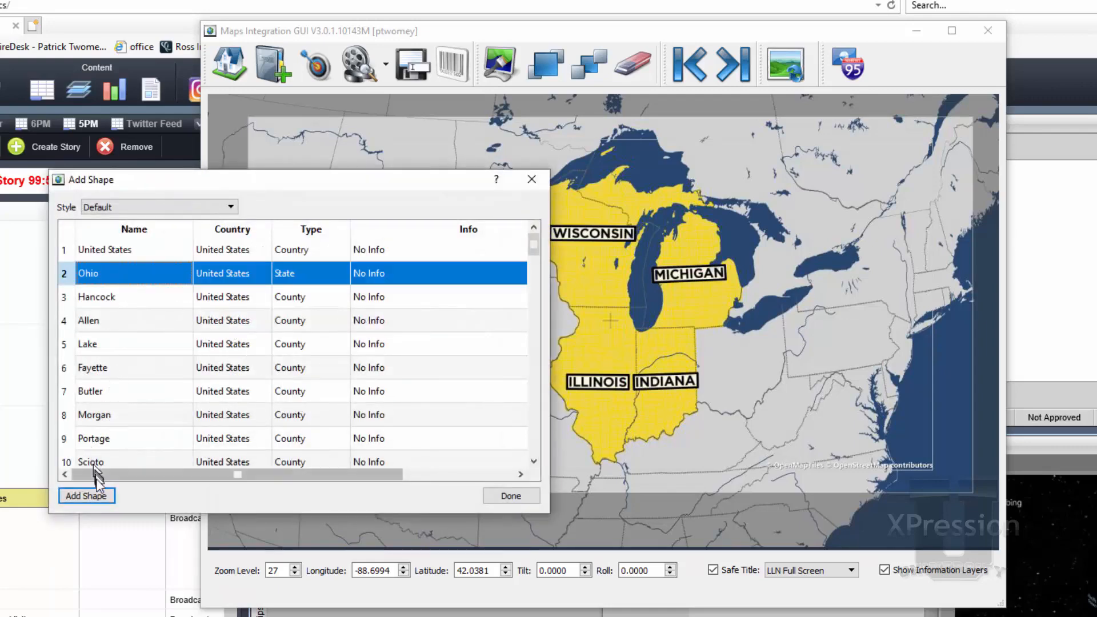
{"action": "left_click", "coordinate": [89, 496]}
{"action": "left_click", "coordinate": [520, 498]}
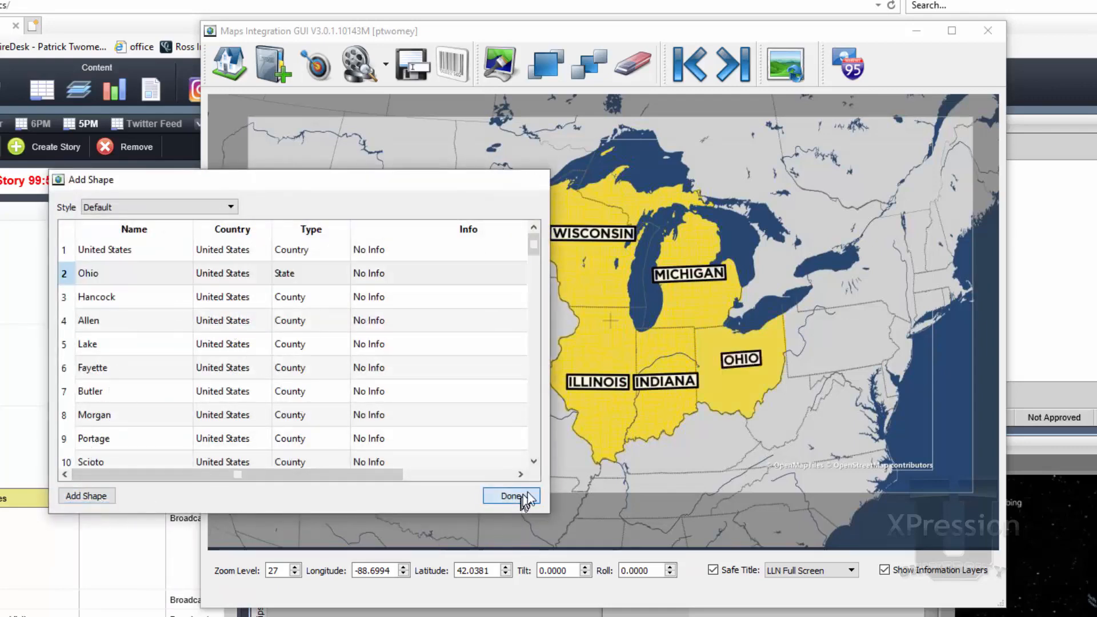
{"action": "left_click", "coordinate": [455, 436]}
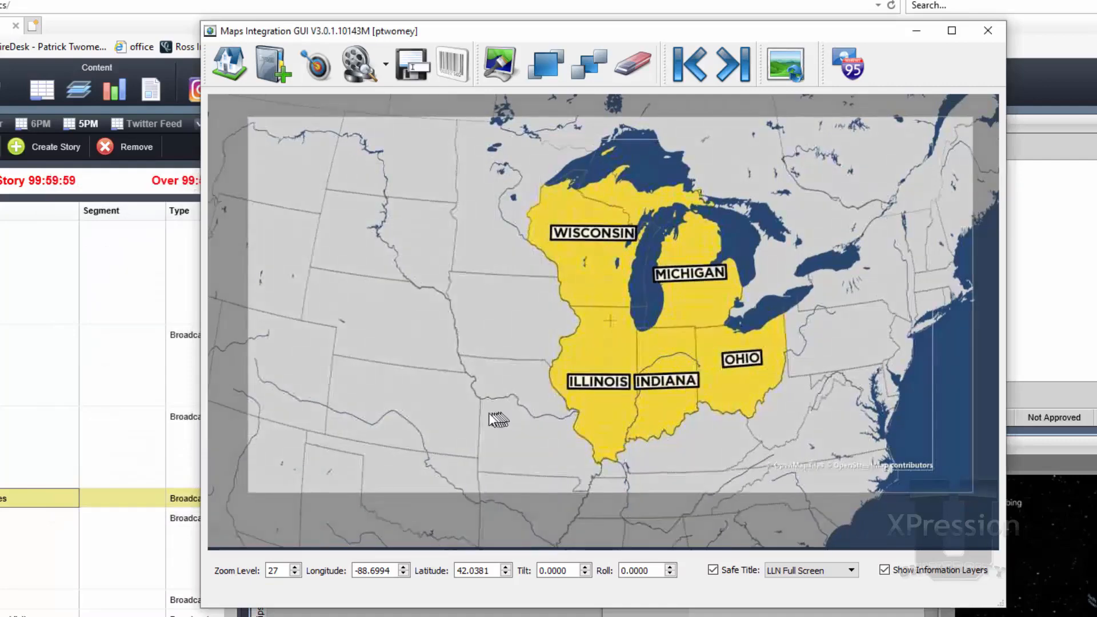
{"action": "scroll", "coordinate": [475, 412], "scroll_direction": "up", "scroll_amount": 2}
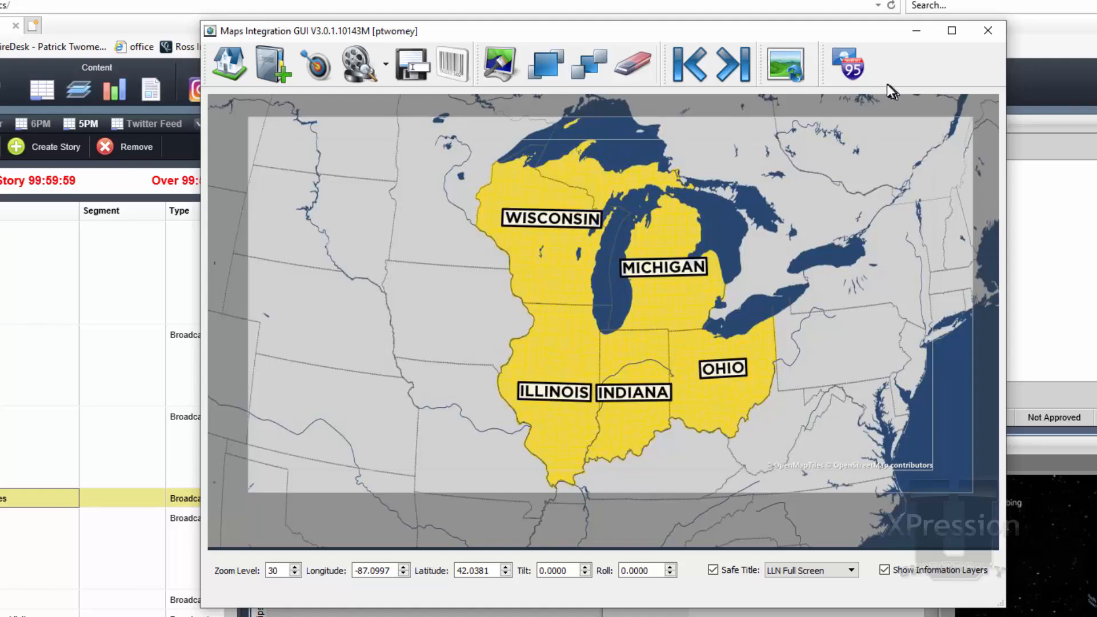
Open the list of shapes on the map and set Michigan's style to State Democratic
{"action": "left_click", "coordinate": [851, 66]}
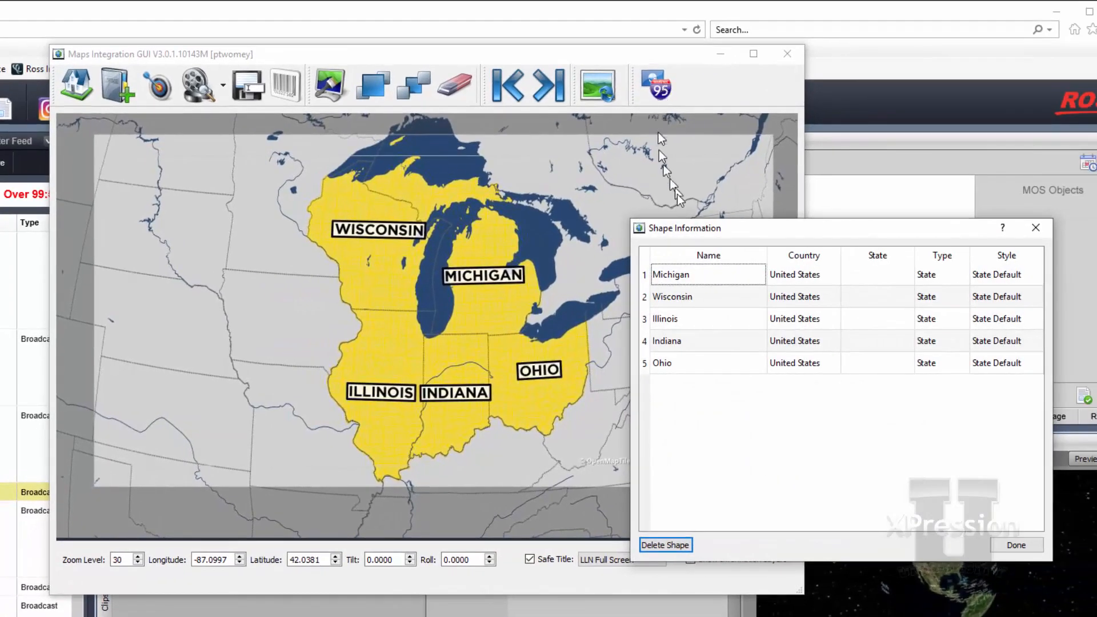
{"action": "left_click_drag", "start_coordinate": [715, 229], "coordinate": [693, 164]}
{"action": "left_click", "coordinate": [673, 218]}
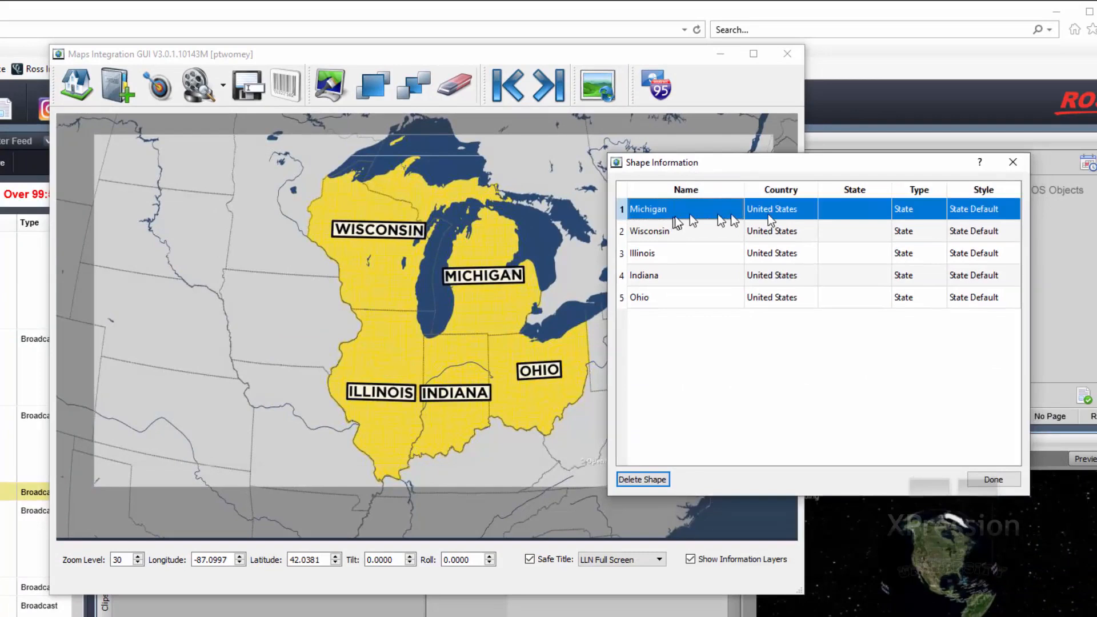
{"action": "left_click", "coordinate": [994, 216]}
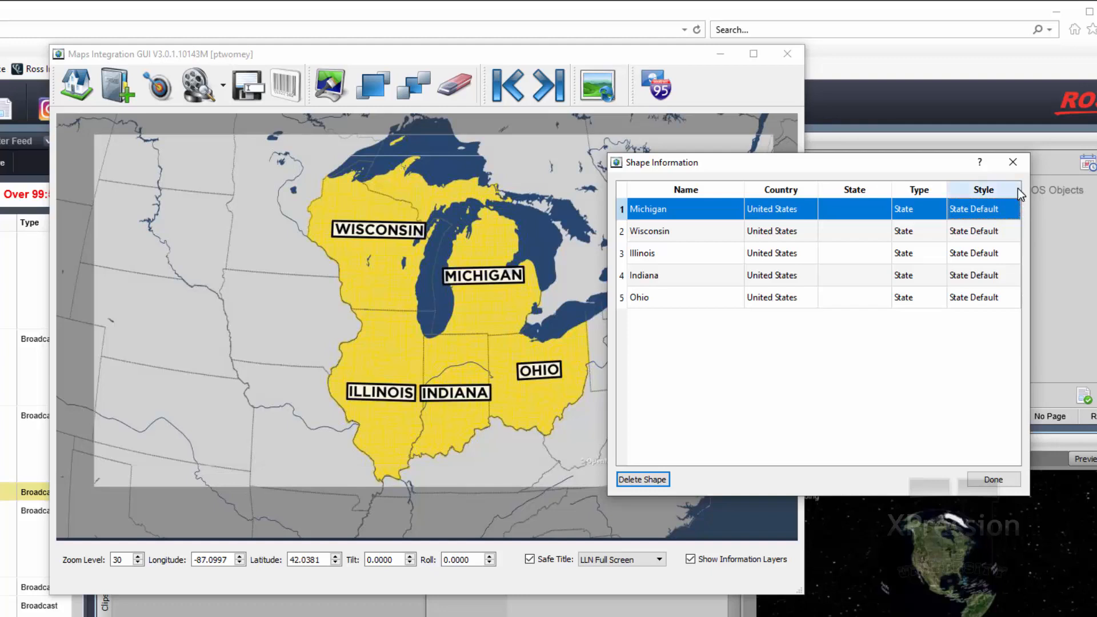
{"action": "left_click_drag", "start_coordinate": [1022, 183], "coordinate": [1080, 179]}
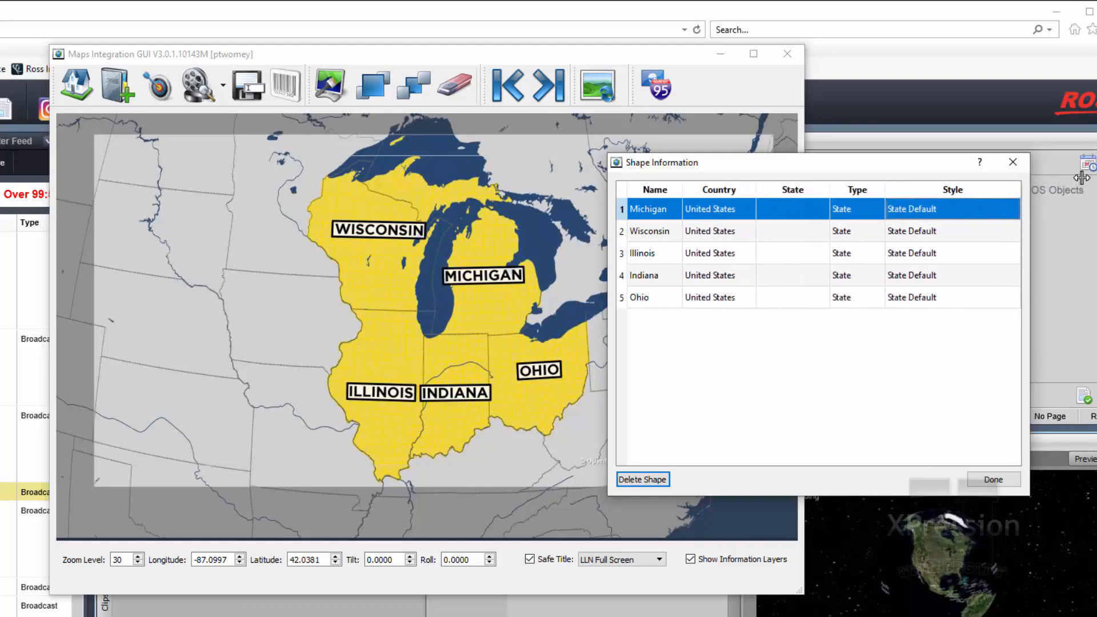
{"action": "left_click", "coordinate": [975, 213]}
{"action": "left_click", "coordinate": [972, 212]}
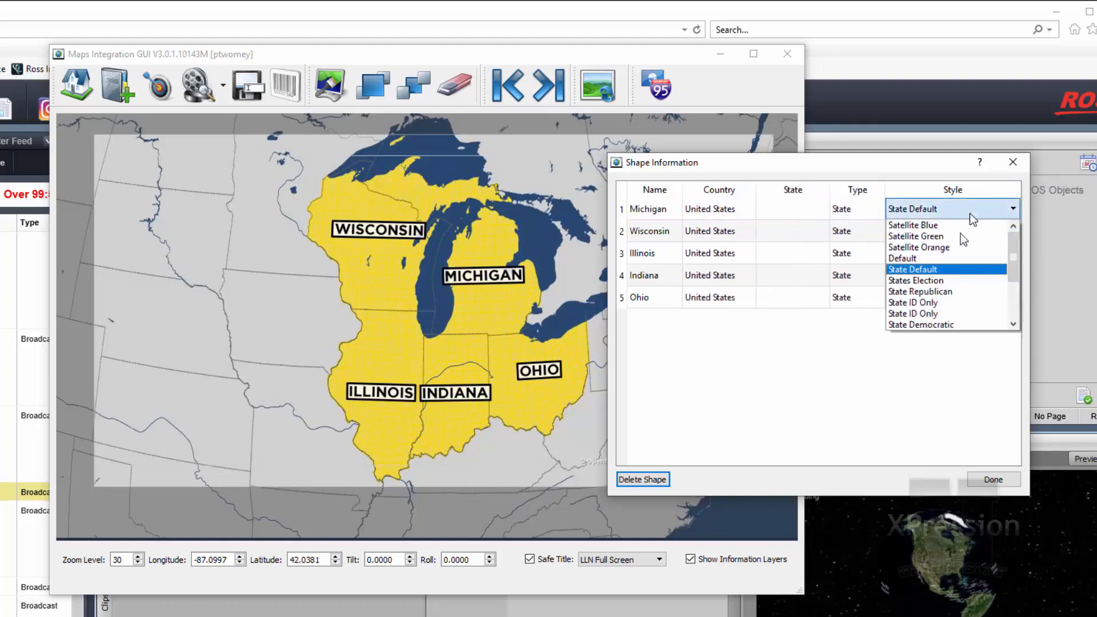
{"action": "left_click", "coordinate": [935, 325]}
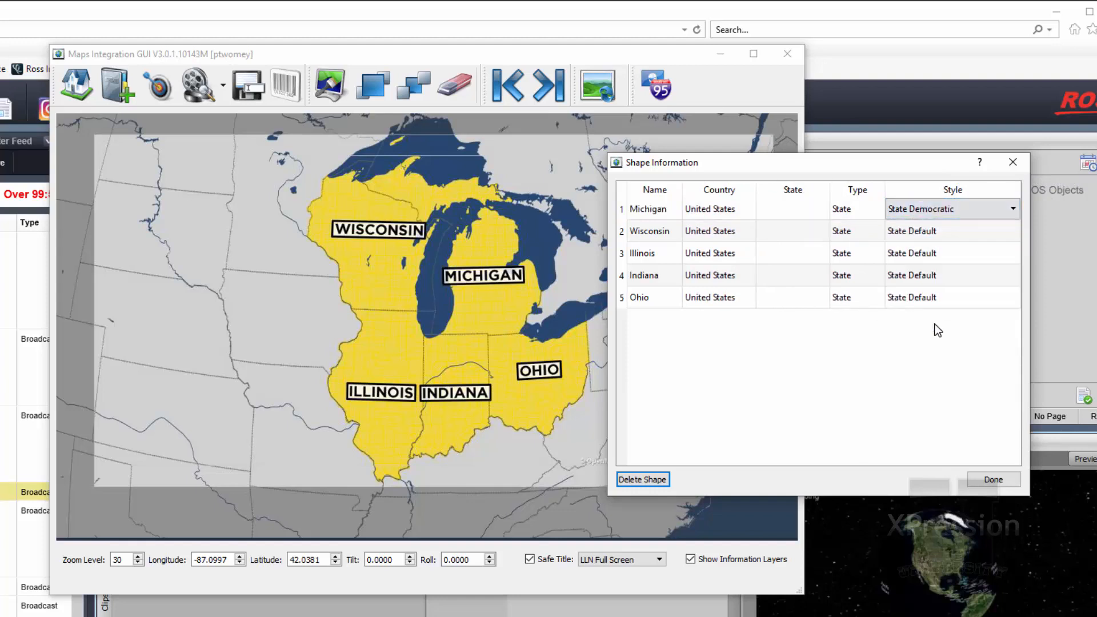
Change Wisconsin's shape style to State Democratic
{"action": "left_click", "coordinate": [950, 239]}
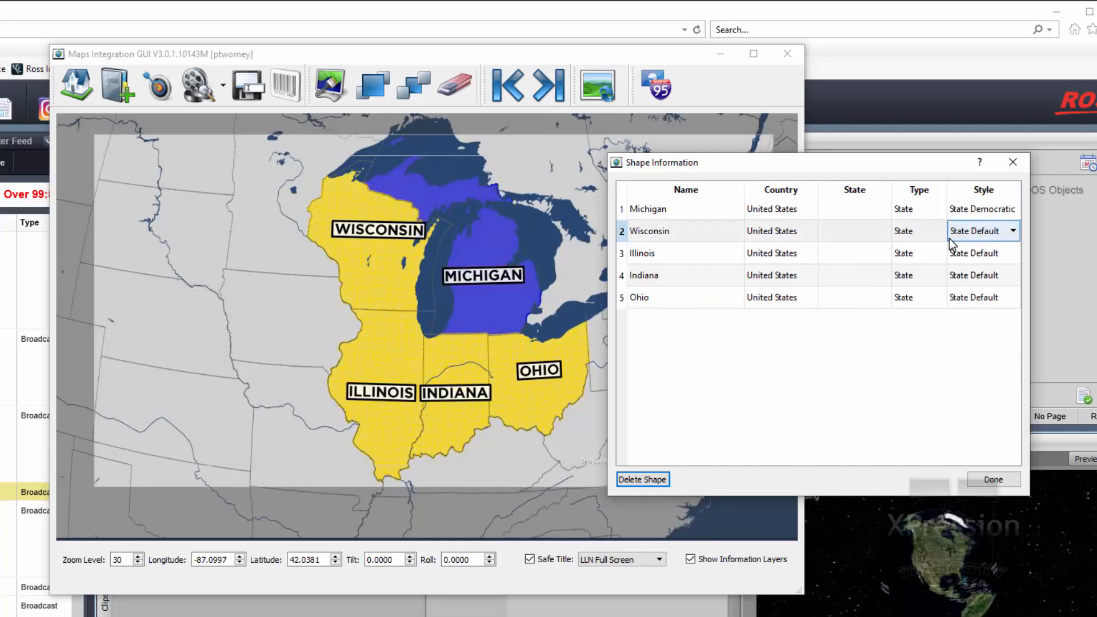
{"action": "left_click", "coordinate": [950, 239]}
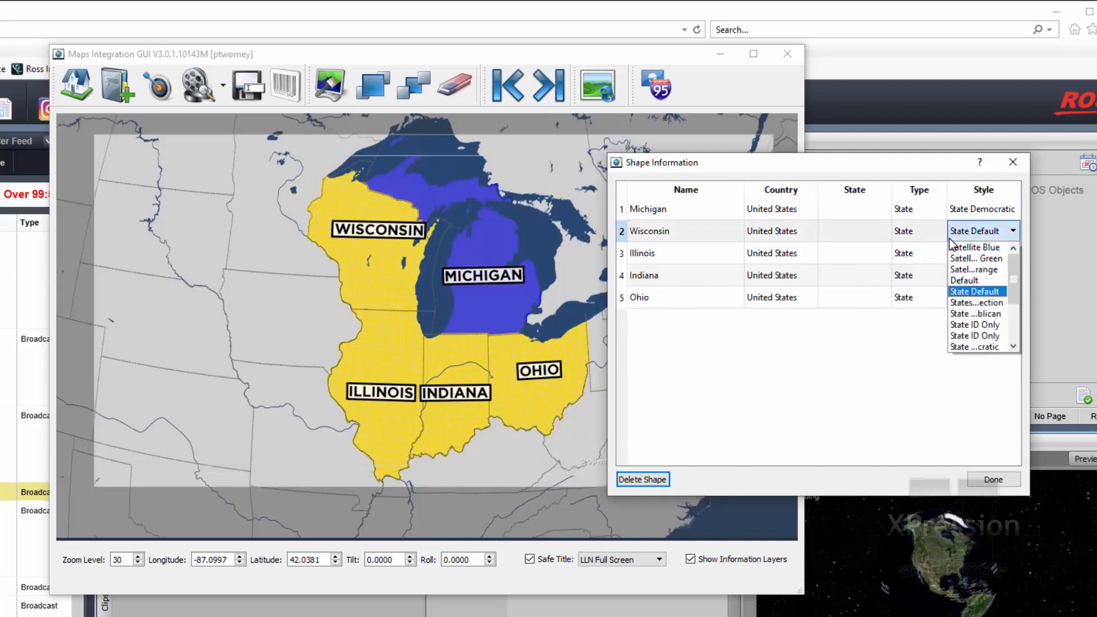
{"action": "left_click", "coordinate": [972, 347]}
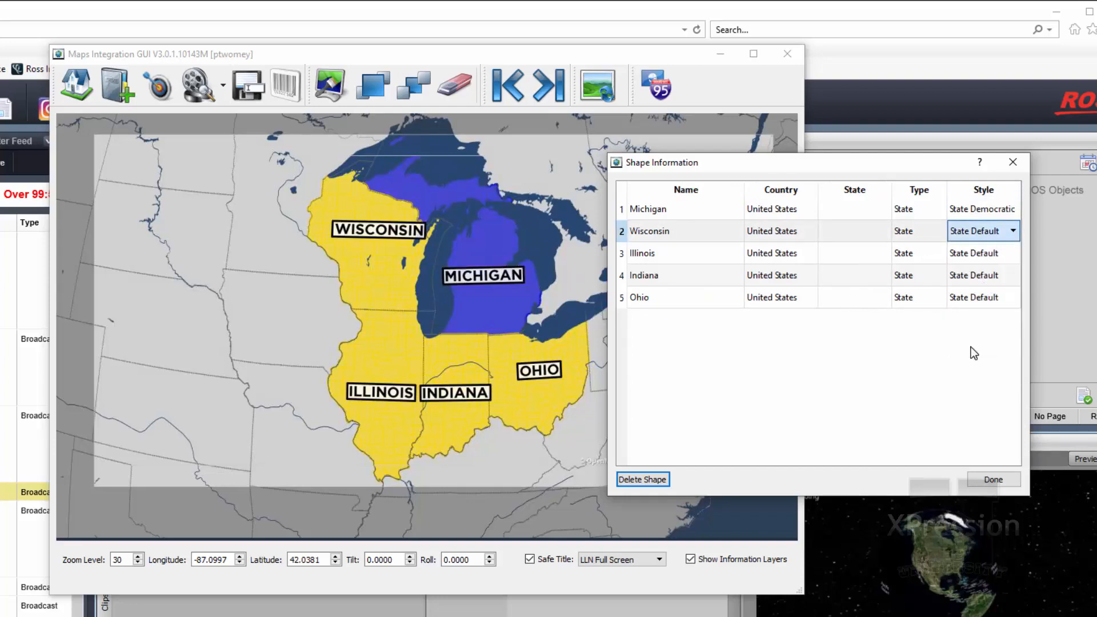
Change Illinois's shape style to State Republican
{"action": "left_click", "coordinate": [986, 256]}
{"action": "left_click", "coordinate": [986, 255]}
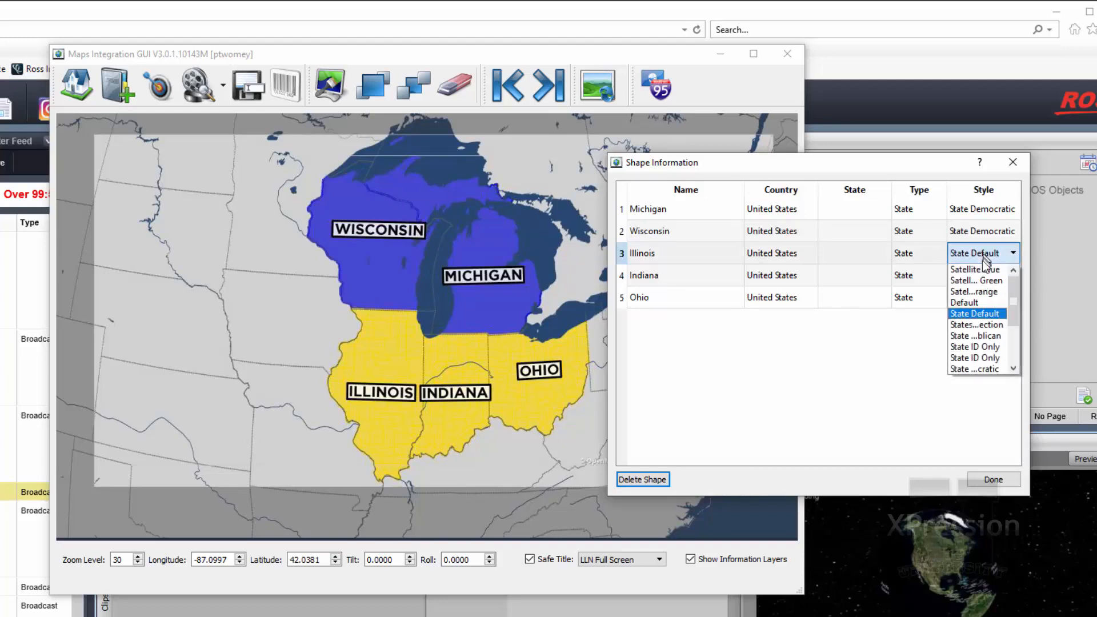
{"action": "scroll", "coordinate": [984, 359], "scroll_direction": "down", "scroll_amount": 2}
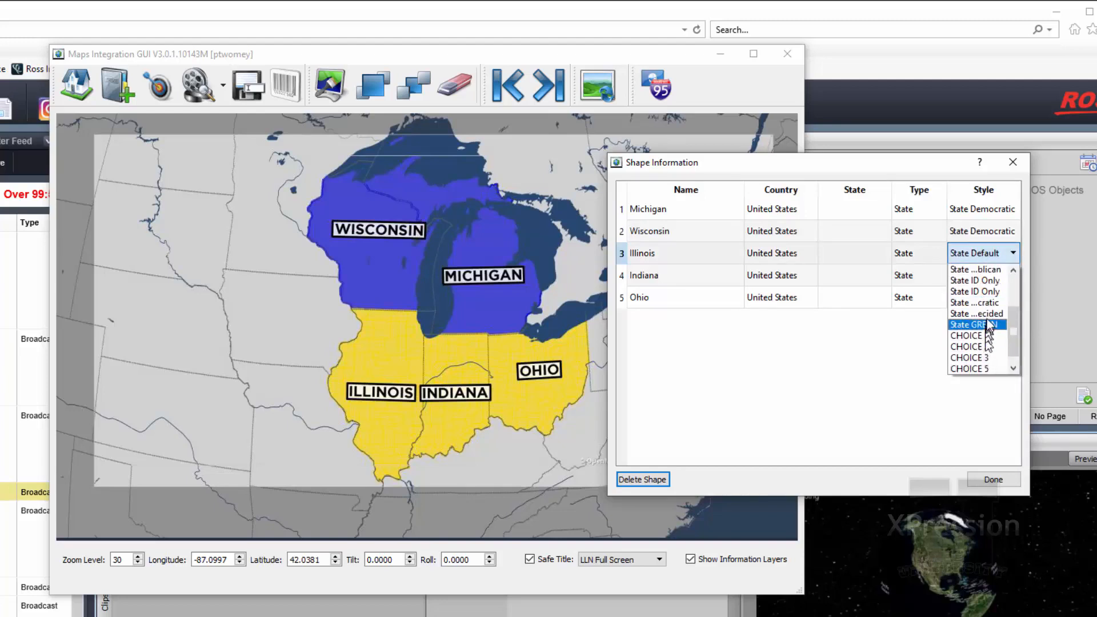
{"action": "left_click", "coordinate": [992, 269]}
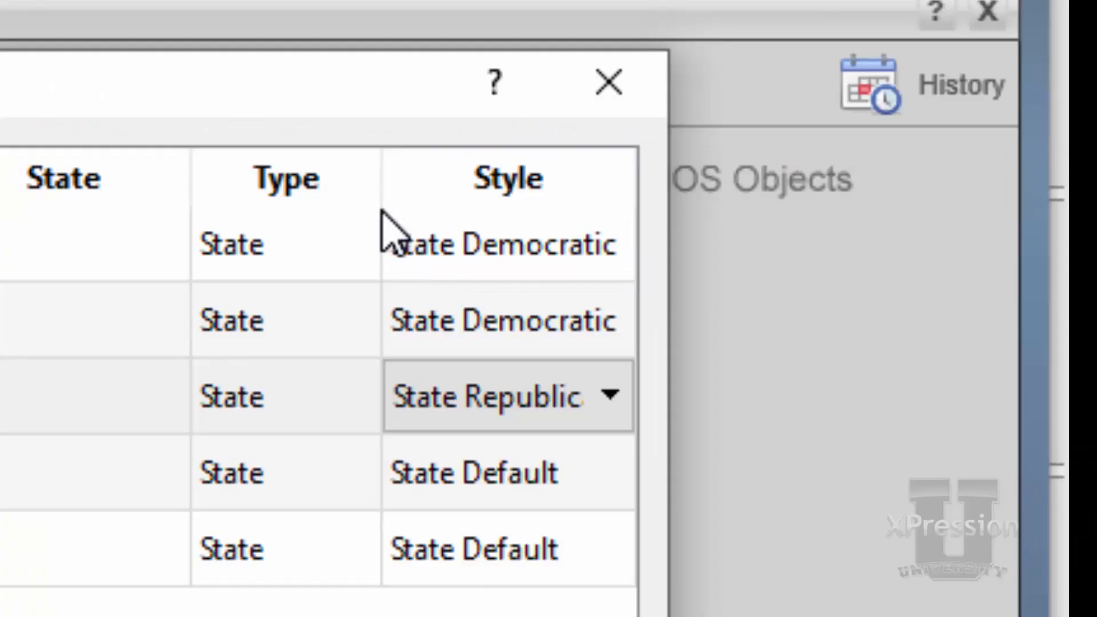
Widen the Style column and set Indiana's shape style to State Undecided
{"action": "left_click", "coordinate": [631, 198]}
{"action": "left_click_drag", "start_coordinate": [631, 197], "coordinate": [704, 183]}
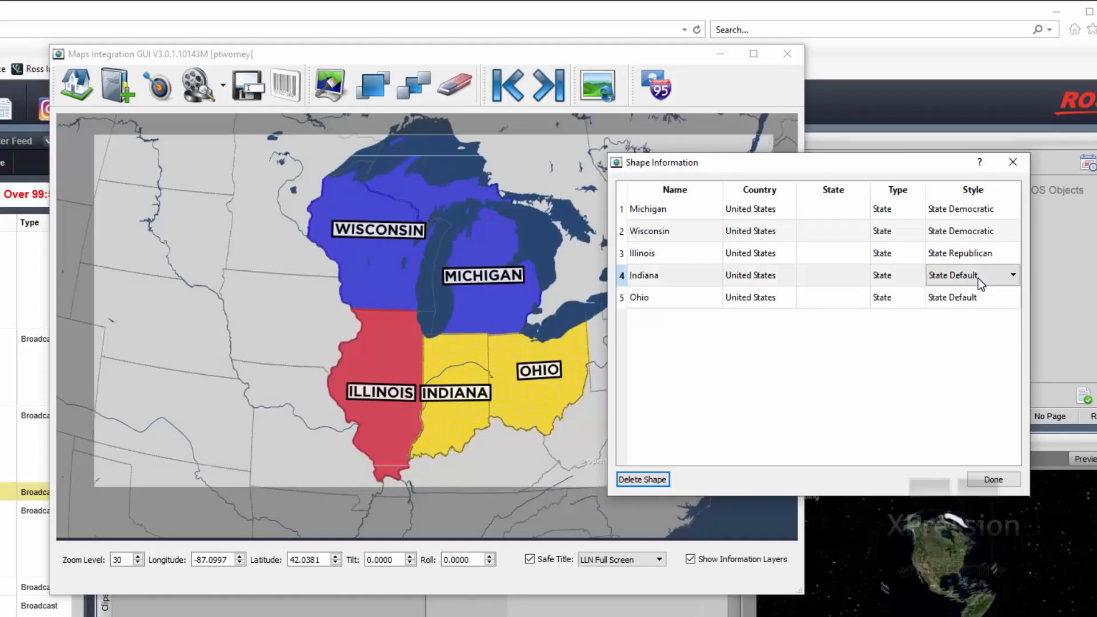
{"action": "left_click", "coordinate": [489, 487]}
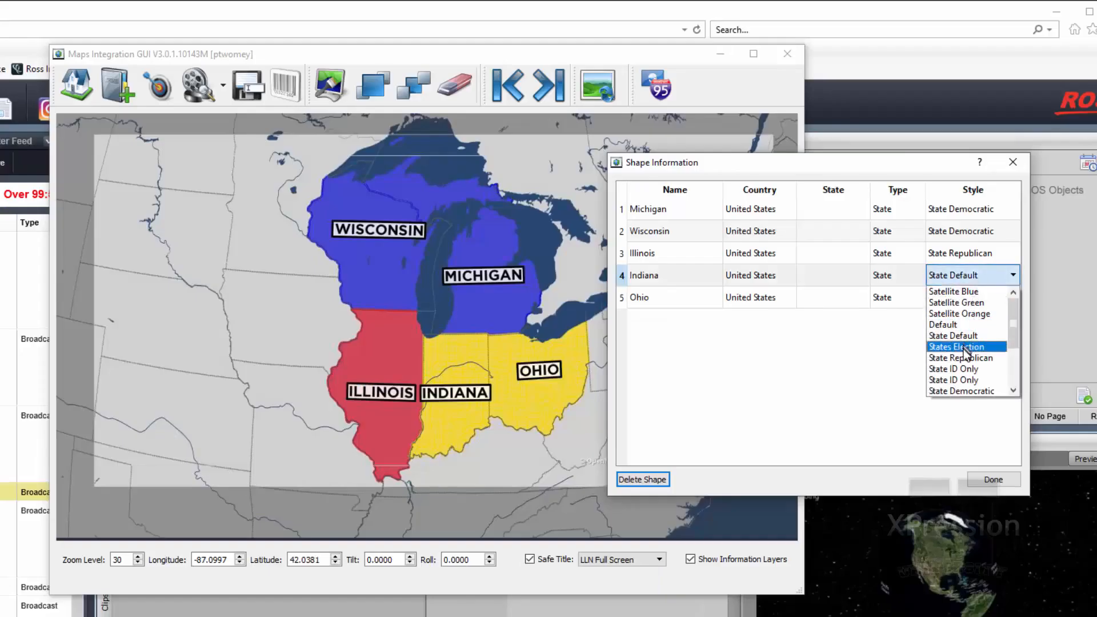
{"action": "scroll", "coordinate": [965, 360], "scroll_direction": "down", "scroll_amount": 1}
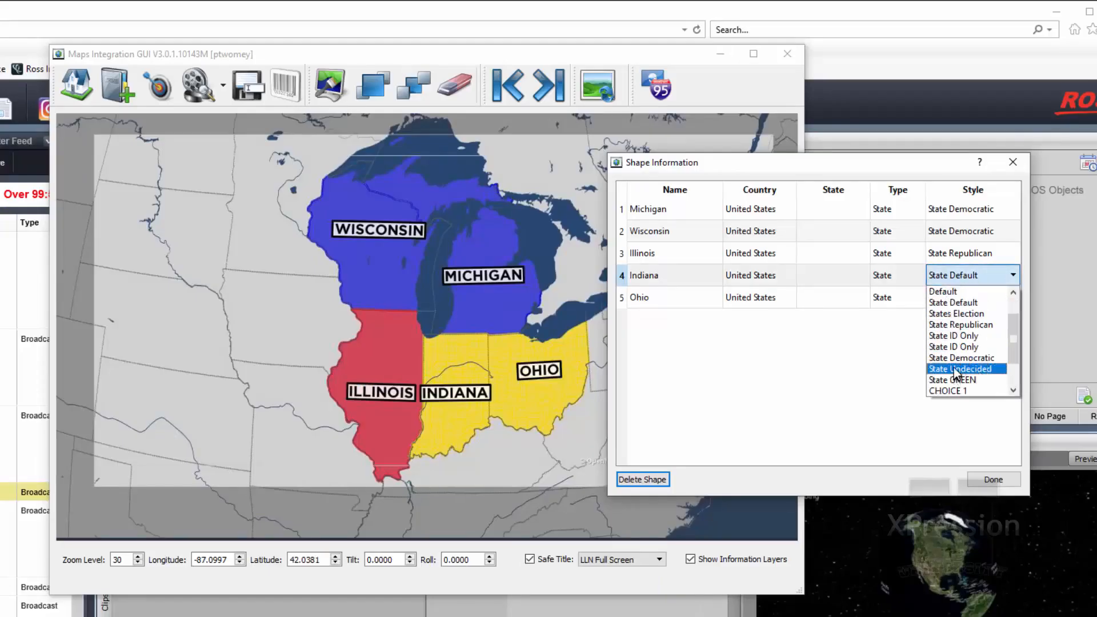
{"action": "left_click", "coordinate": [955, 370]}
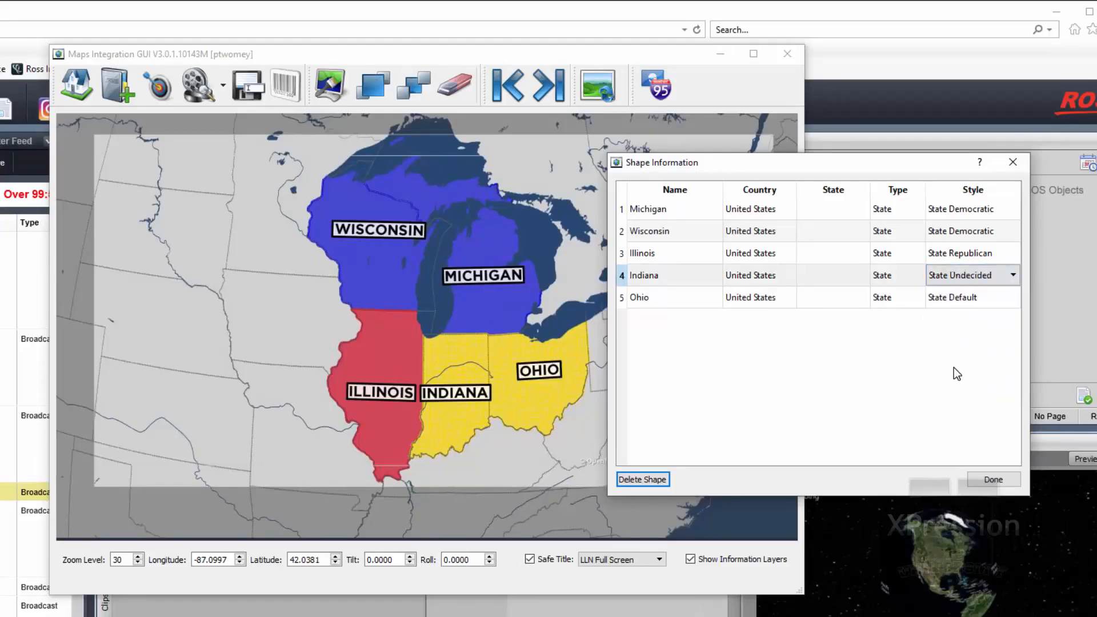
Change Ohio's shape style to State GREEN
{"action": "left_click", "coordinate": [970, 306]}
{"action": "left_click", "coordinate": [972, 302]}
{"action": "scroll", "coordinate": [964, 405], "scroll_direction": "down", "scroll_amount": 1}
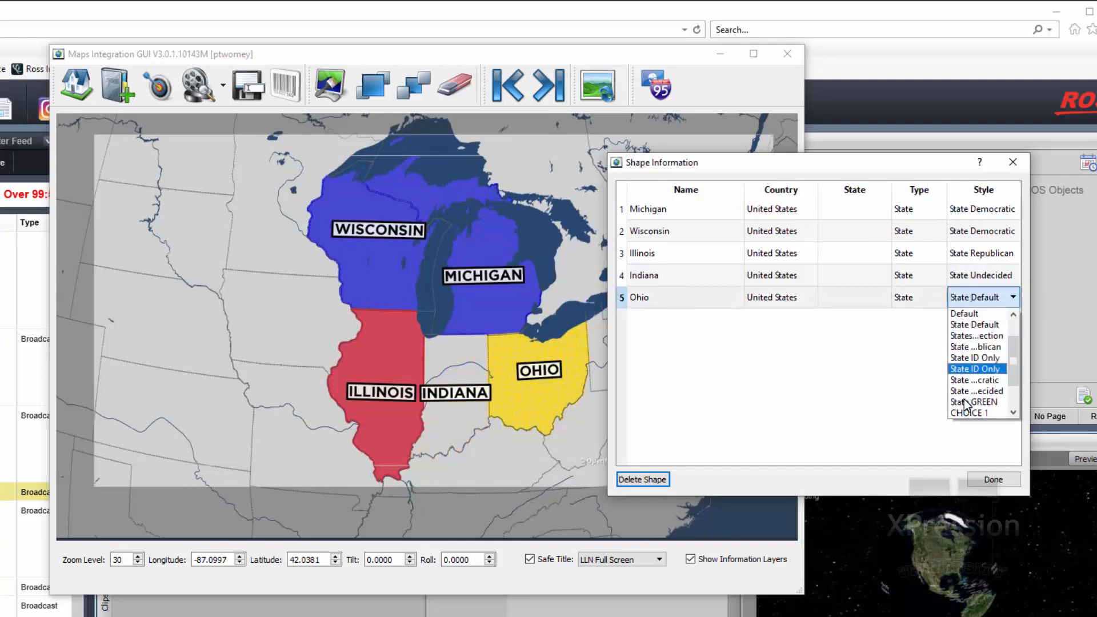
{"action": "left_click", "coordinate": [968, 402]}
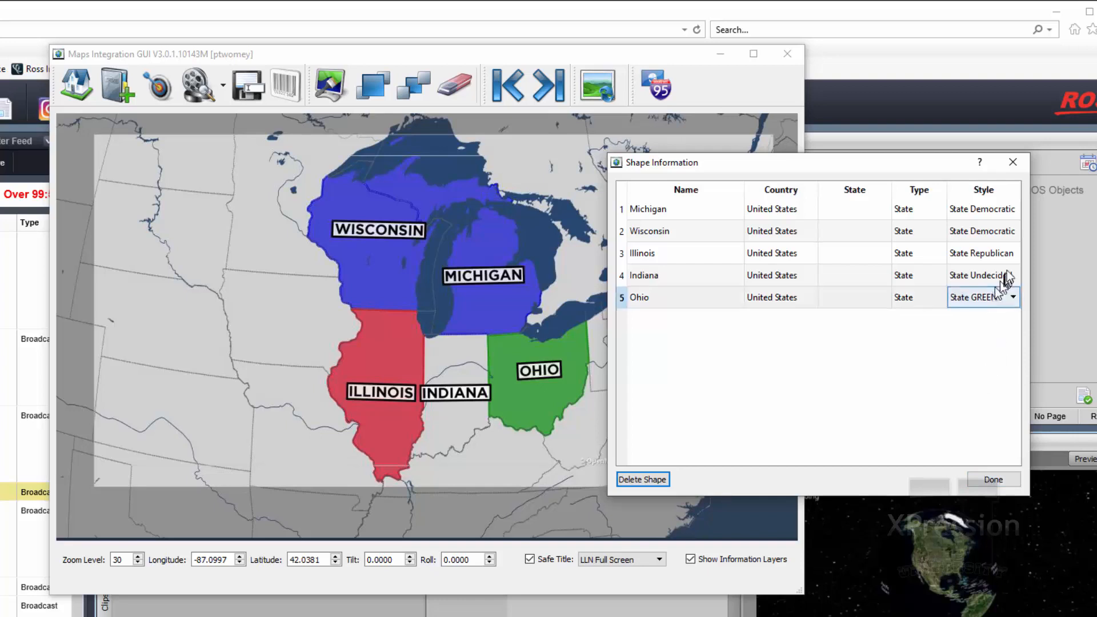
Widen the Style column, review the state styles available for Ohio, and close the shape information
{"action": "left_click", "coordinate": [1020, 251]}
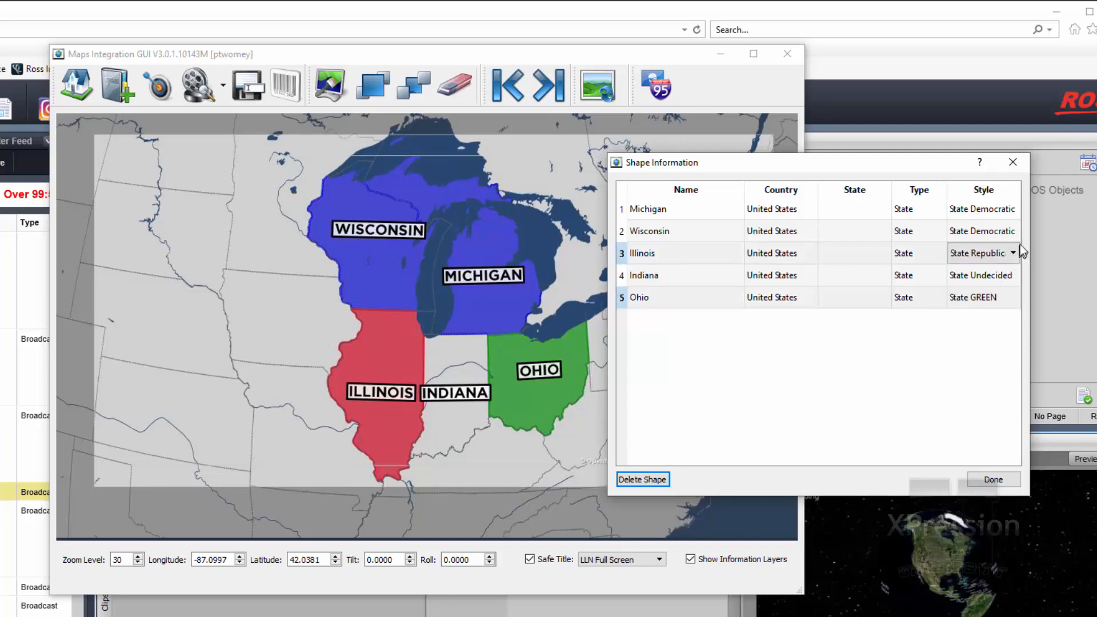
{"action": "left_click", "coordinate": [1020, 188]}
{"action": "left_click_drag", "start_coordinate": [1021, 187], "coordinate": [1059, 177]}
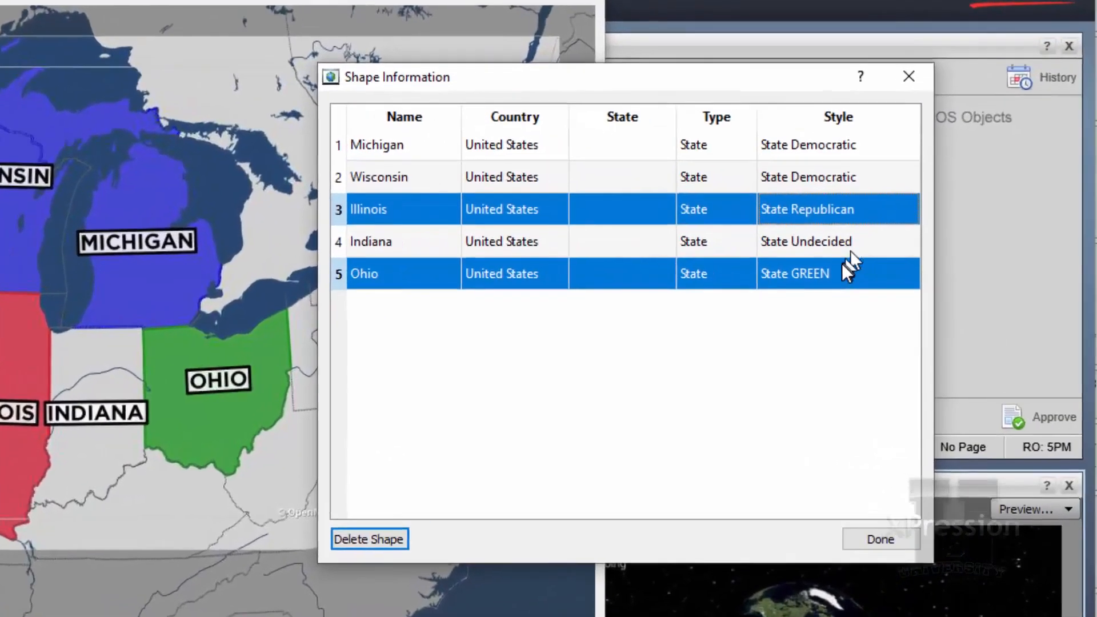
{"action": "left_click", "coordinate": [966, 295]}
{"action": "left_click", "coordinate": [966, 295]}
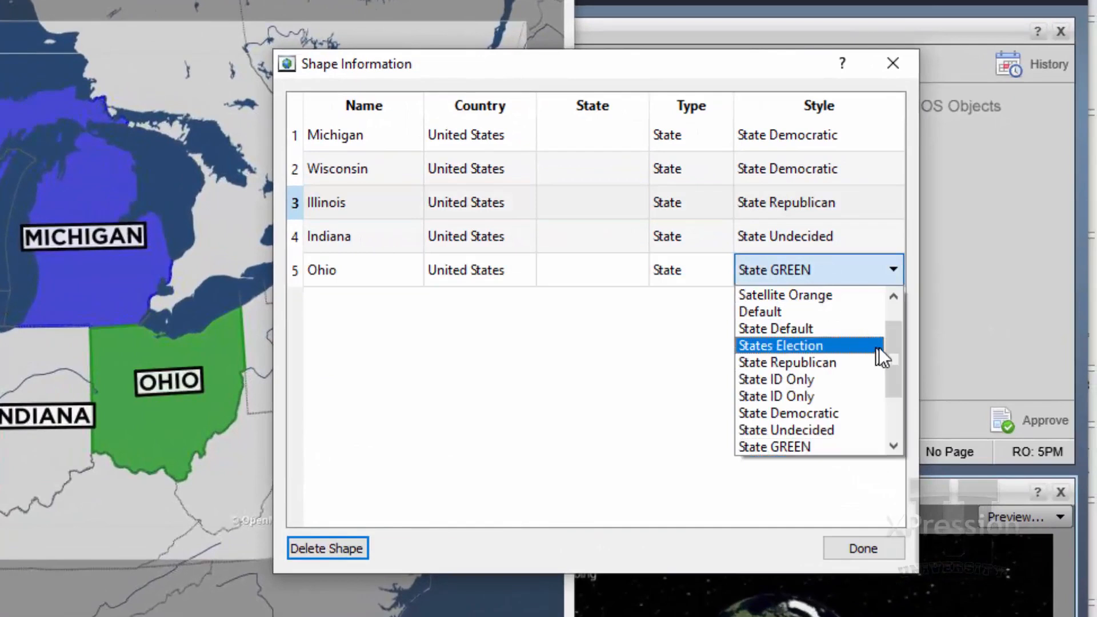
{"action": "left_click_drag", "start_coordinate": [891, 353], "coordinate": [646, 371]}
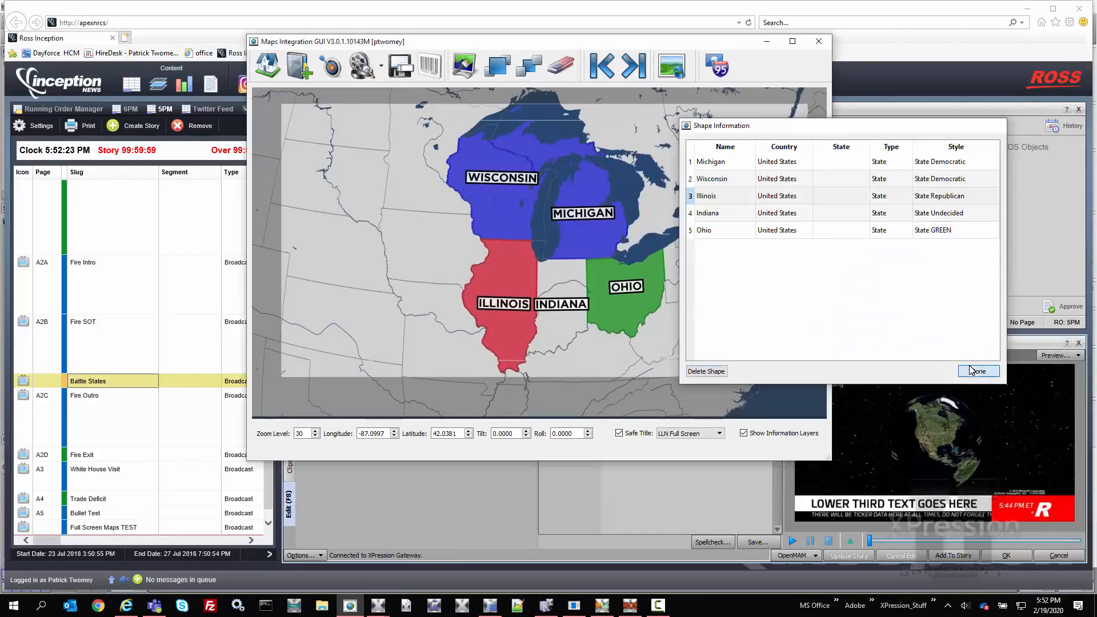
{"action": "left_click", "coordinate": [863, 549]}
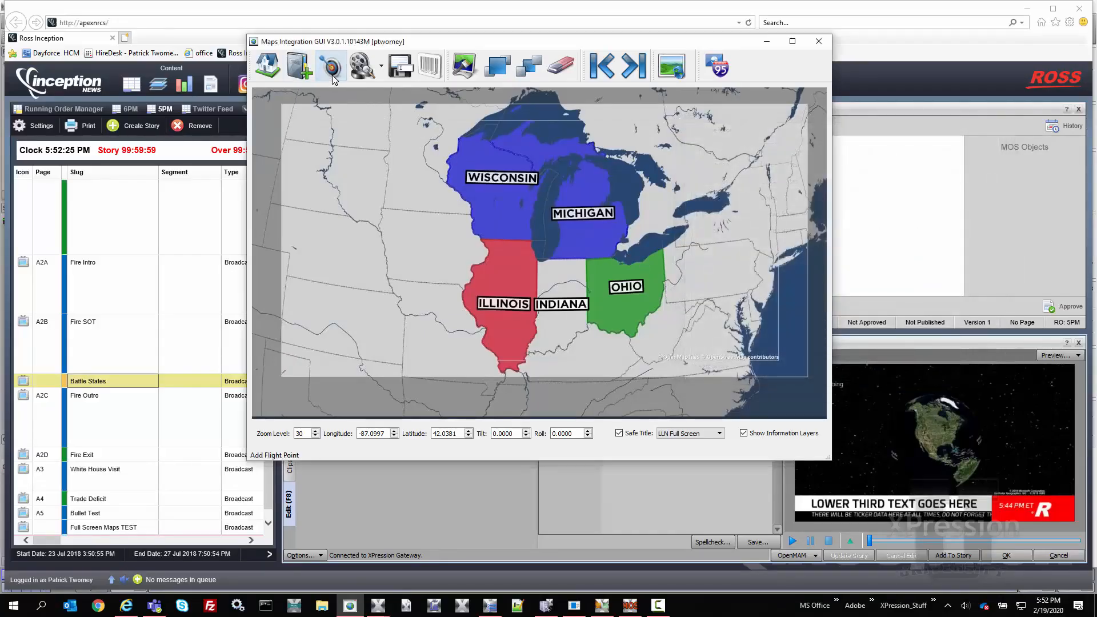
Preview the map animation and save it in LLN Maps as "Key Battle states" with the description "as of 02-19-2020"
{"action": "left_click", "coordinate": [368, 68]}
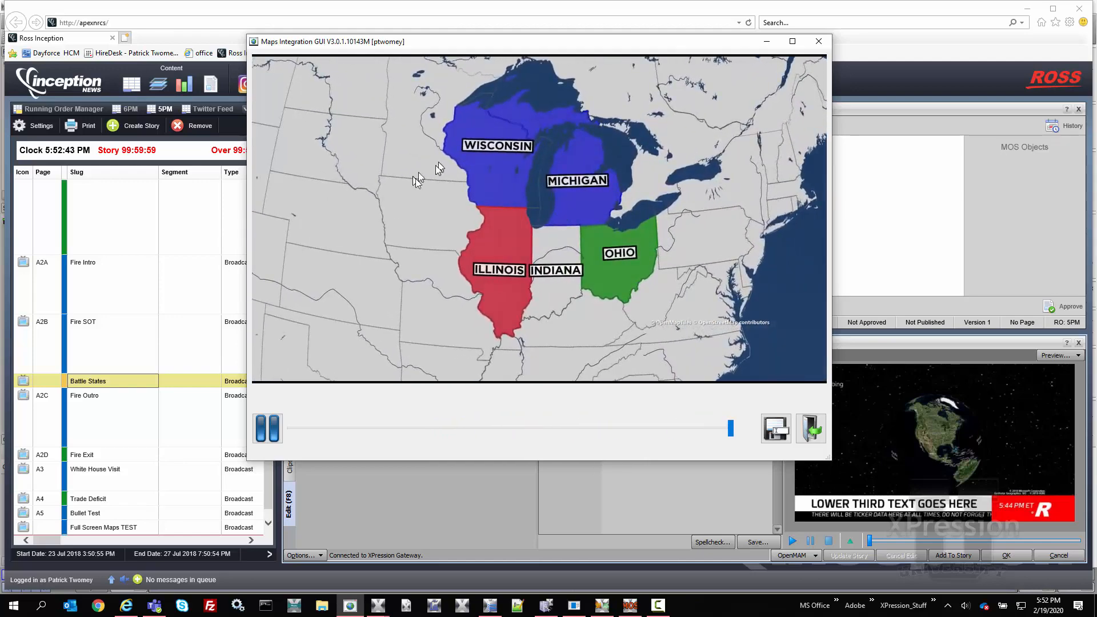
{"action": "left_click", "coordinate": [773, 429]}
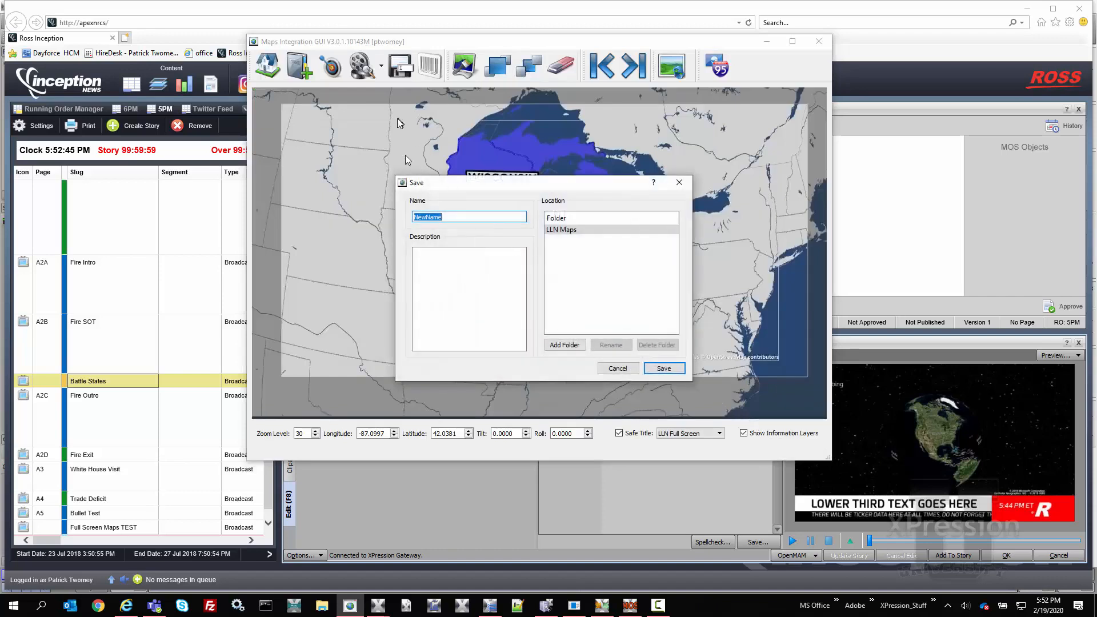
{"action": "type", "text": "Key Battle states"}
{"action": "left_click", "coordinate": [508, 309]}
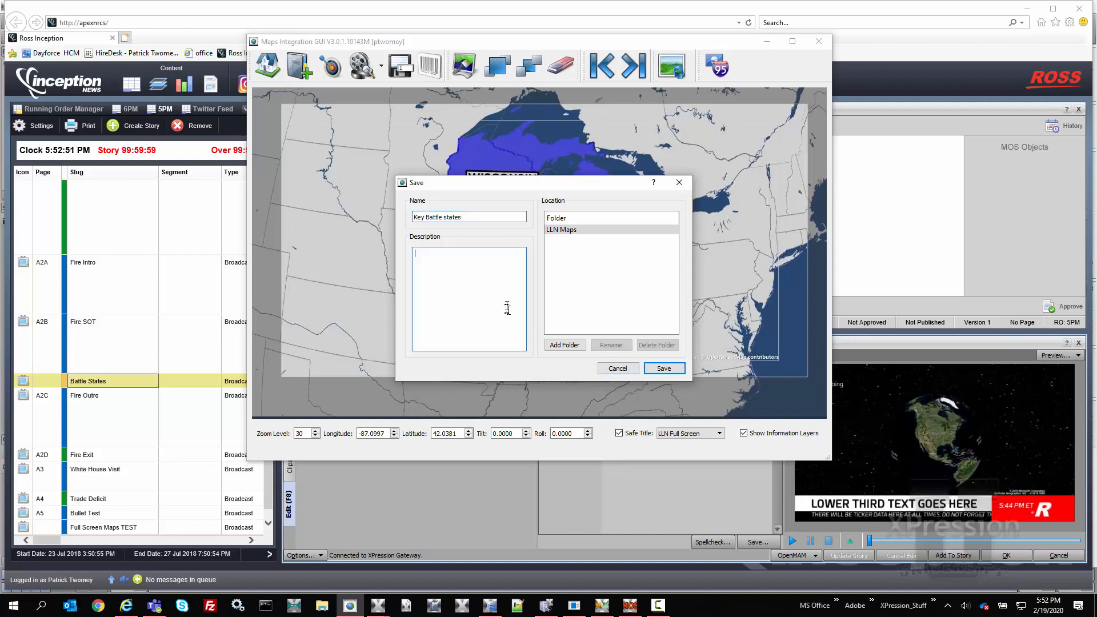
{"action": "type", "text": "as of "}
{"action": "type", "text": "02-"}
{"action": "type", "text": "19-="}
{"action": "type", "text": "020"}
{"action": "left_click", "coordinate": [663, 368]}
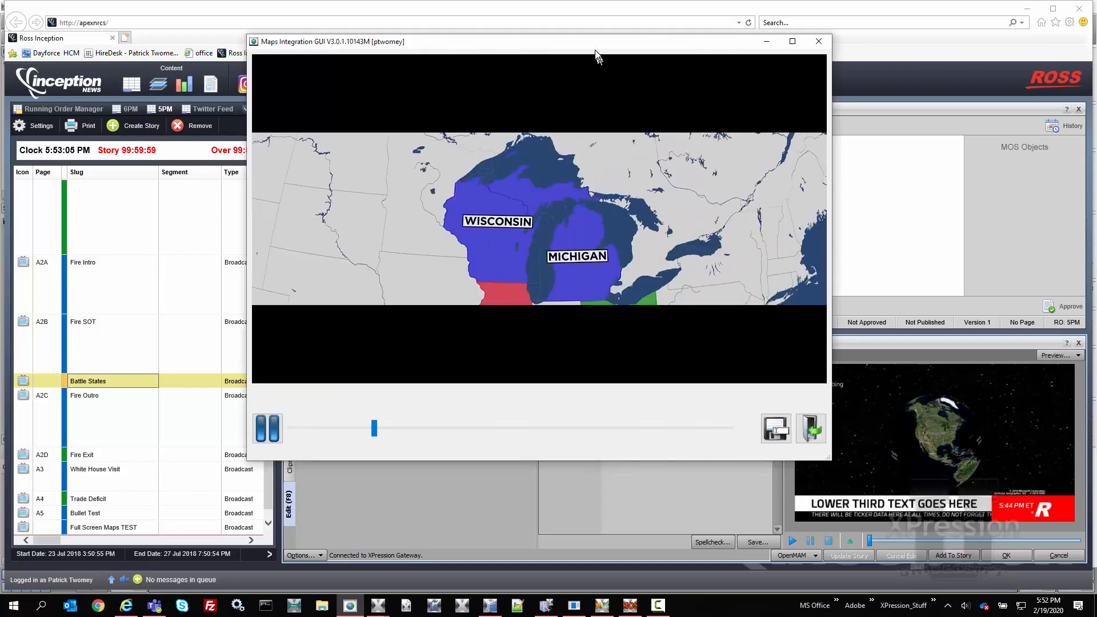
Exit the map animation preview and assign the saved map to the template's map placeholder
{"action": "left_click_drag", "start_coordinate": [594, 43], "coordinate": [567, 7]}
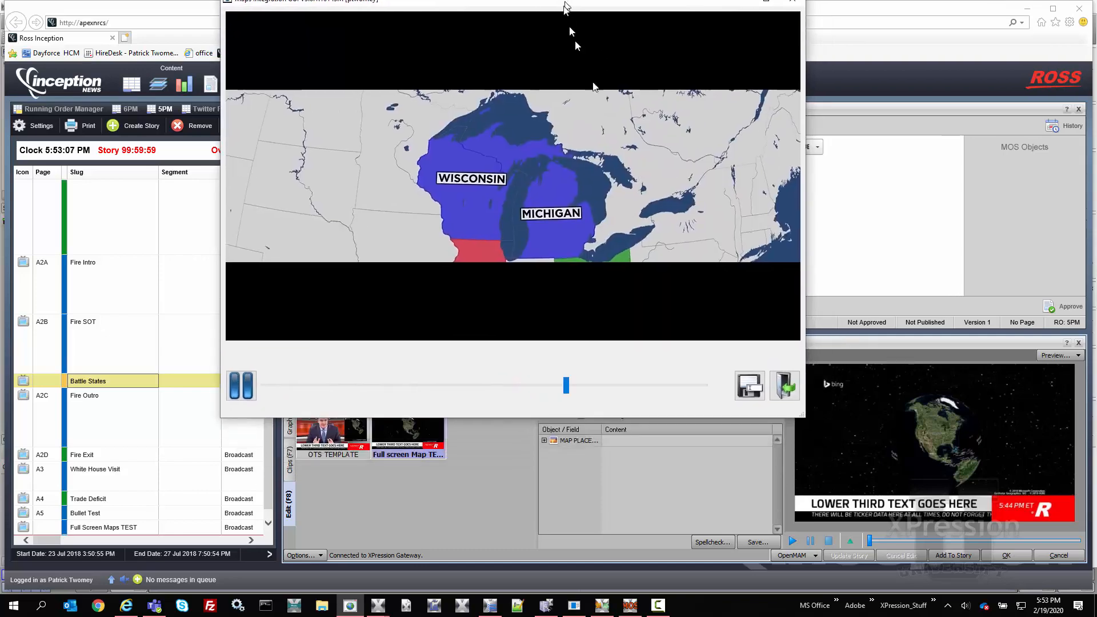
{"action": "left_click", "coordinate": [784, 388]}
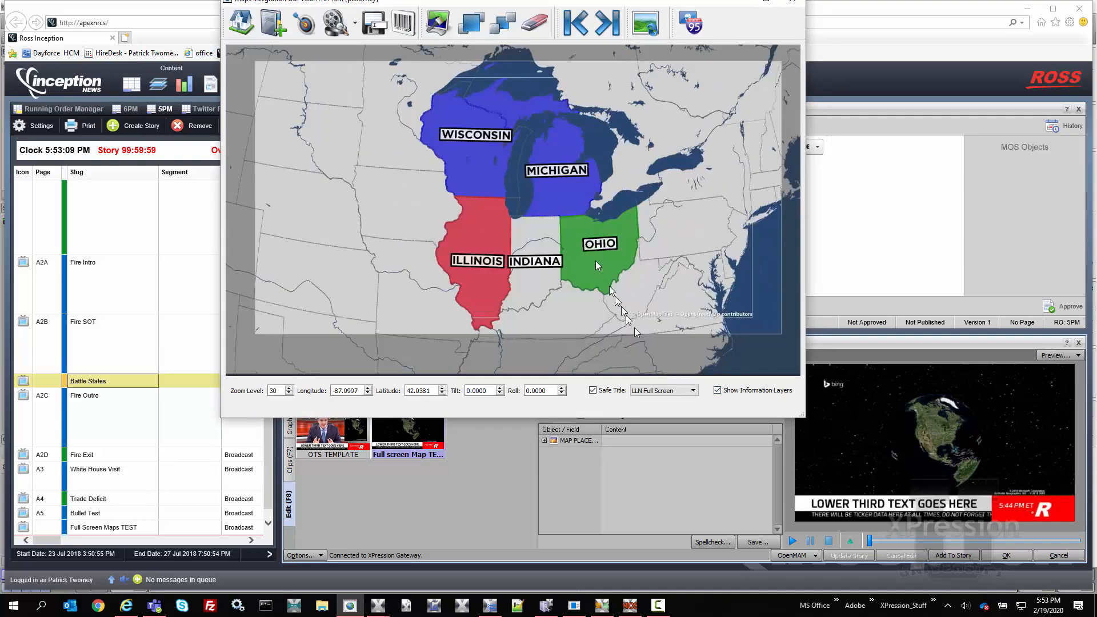
{"action": "left_click_drag", "start_coordinate": [403, 23], "coordinate": [654, 438]}
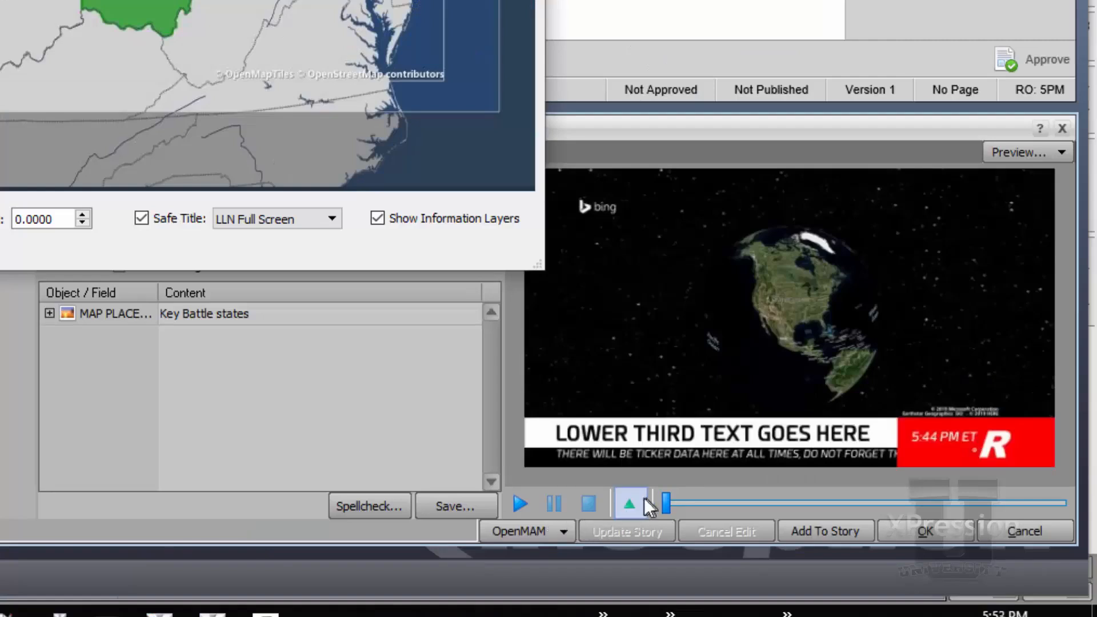
Refresh the full-screen template's preview with the new map and play its animation
{"action": "left_click", "coordinate": [629, 503]}
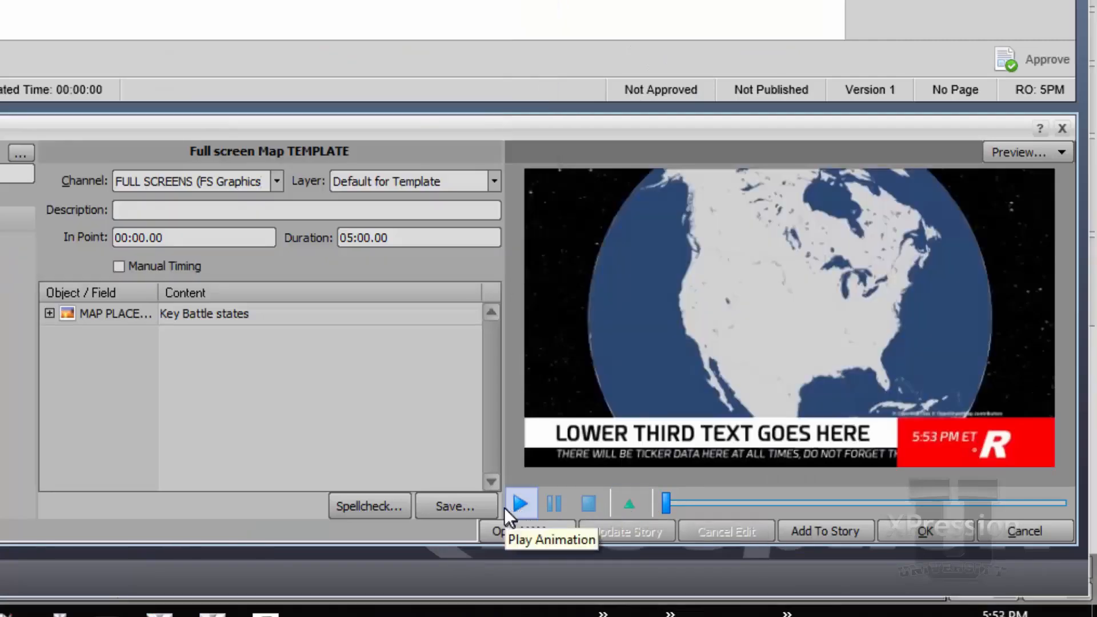
{"action": "left_click", "coordinate": [528, 510]}
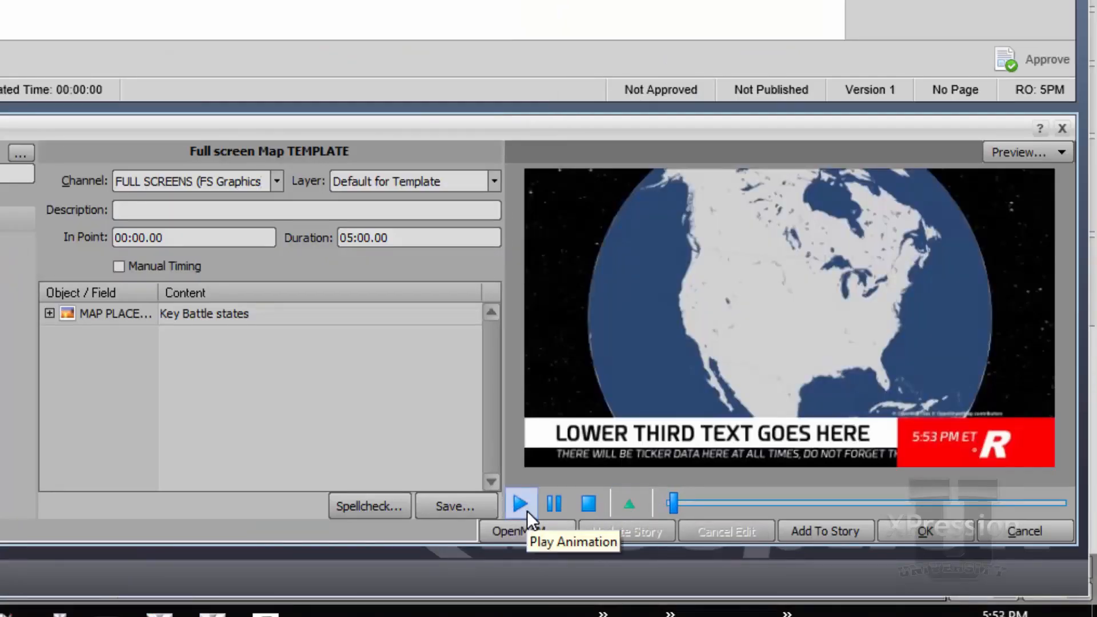